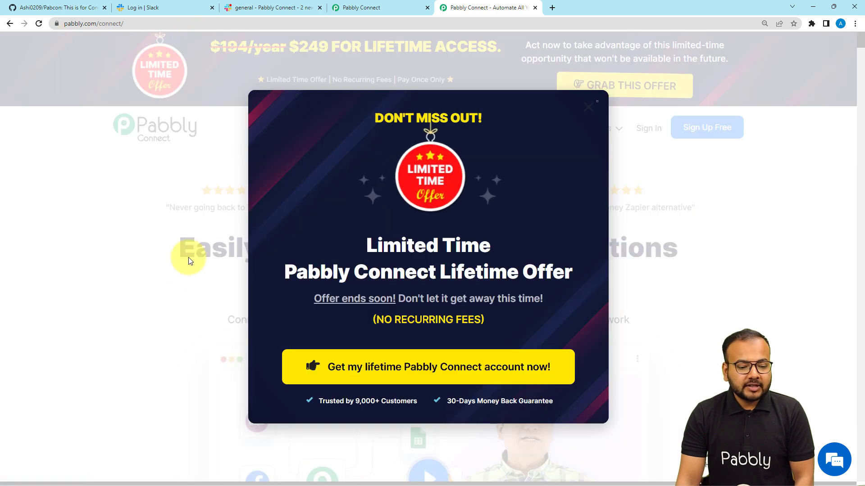
Dismiss the lifetime offer popup and create a workflow named "Github commits to Slack" from the Pabbly Connect dashboard.
left_click(587, 107)
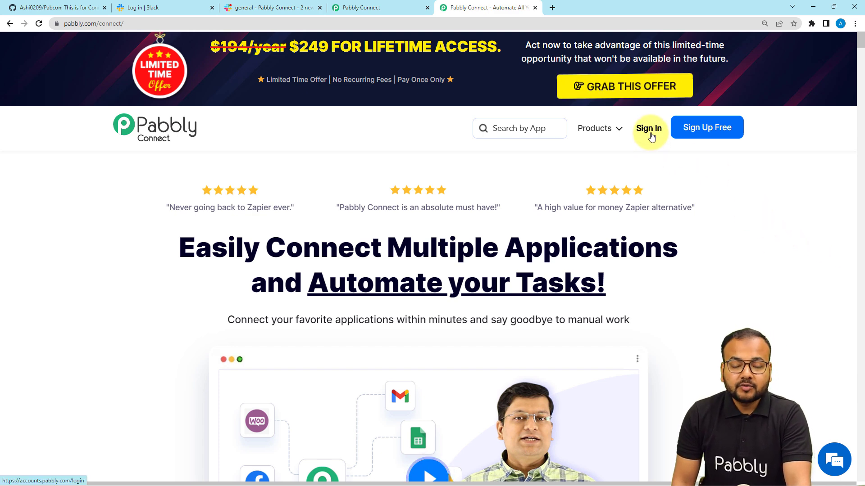
mouse_move(597, 130)
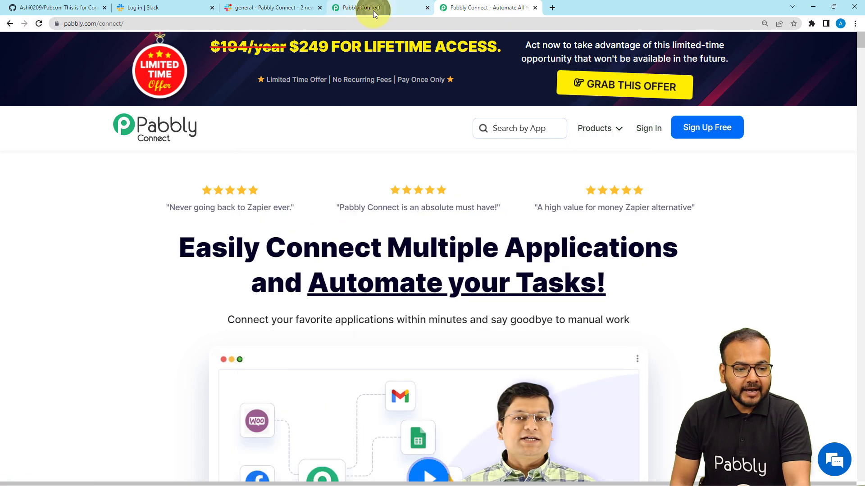
left_click(373, 10)
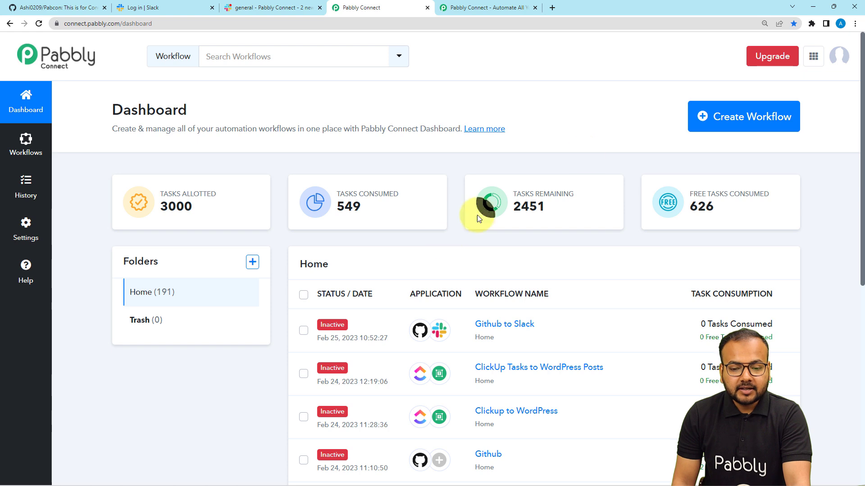
left_click(732, 119)
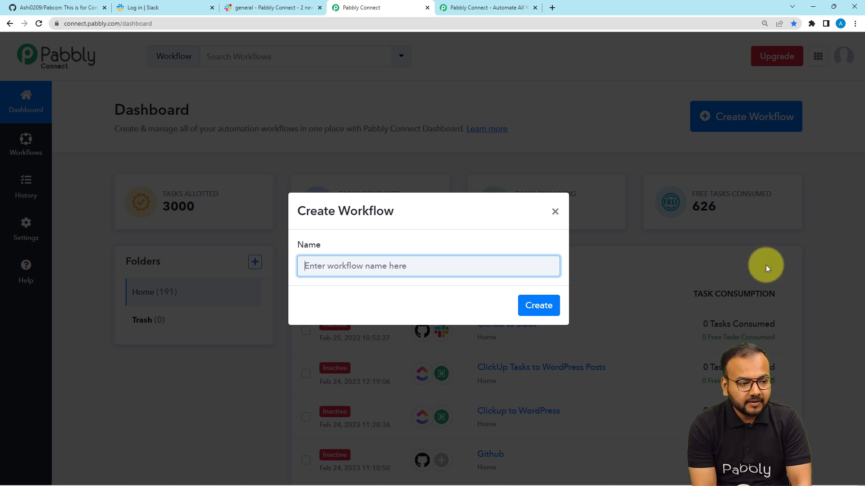
type("Github commits to")
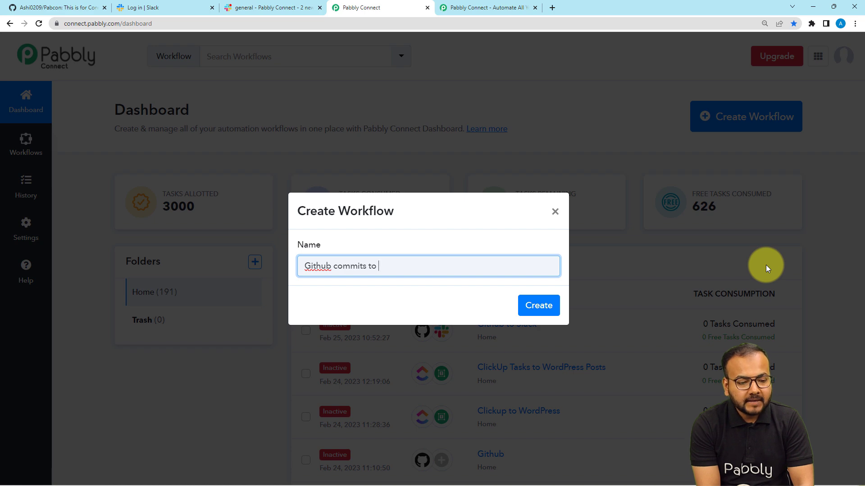
type("k")
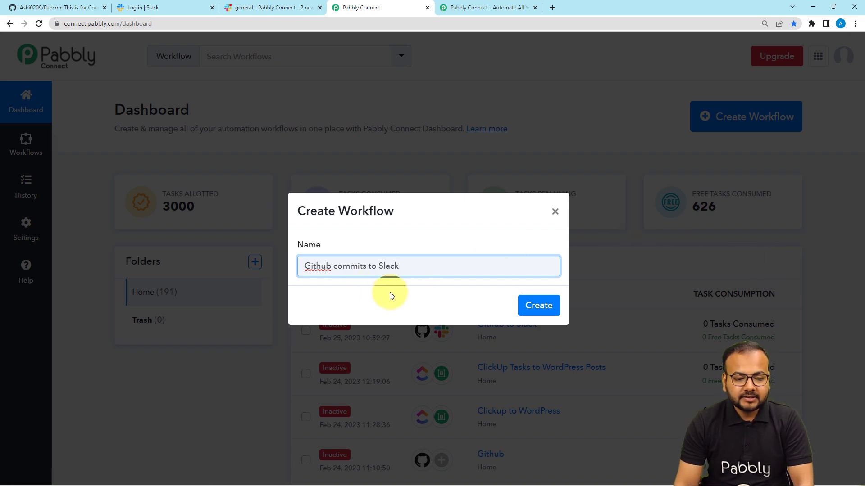
left_click(537, 304)
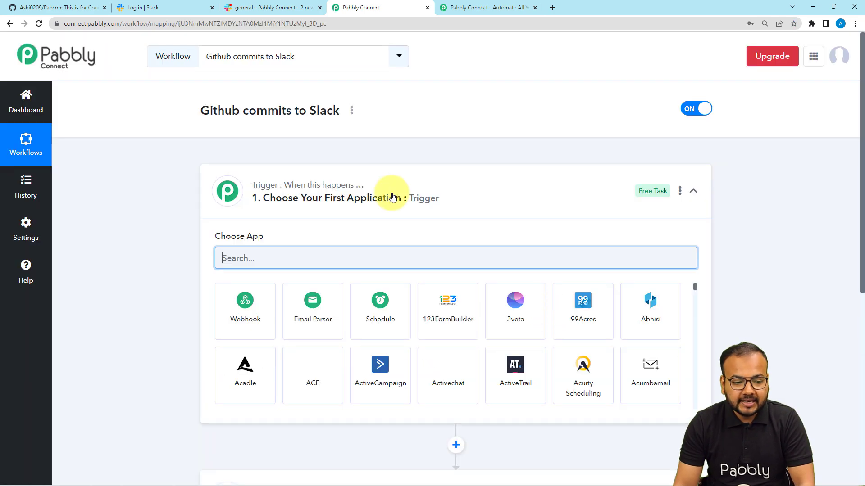
Set the workflow's trigger to GitHub with the New Commit Push event and open its account connection settings.
left_click(391, 189)
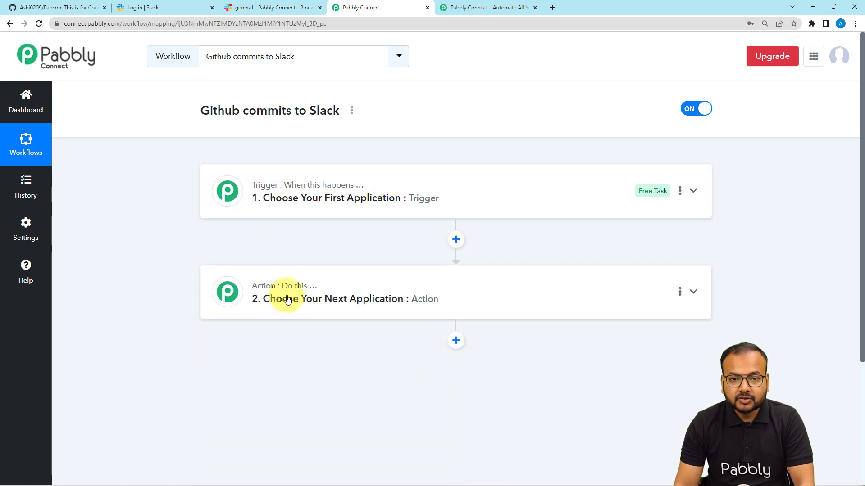
mouse_move(288, 287)
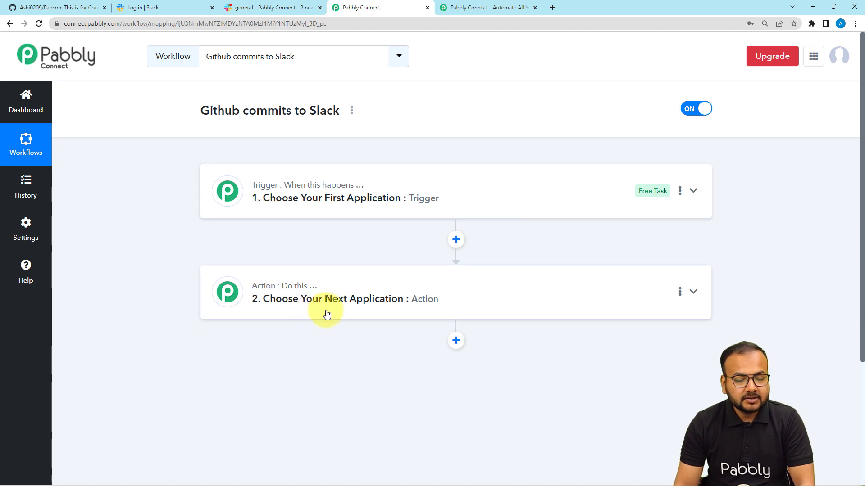
left_click(295, 207)
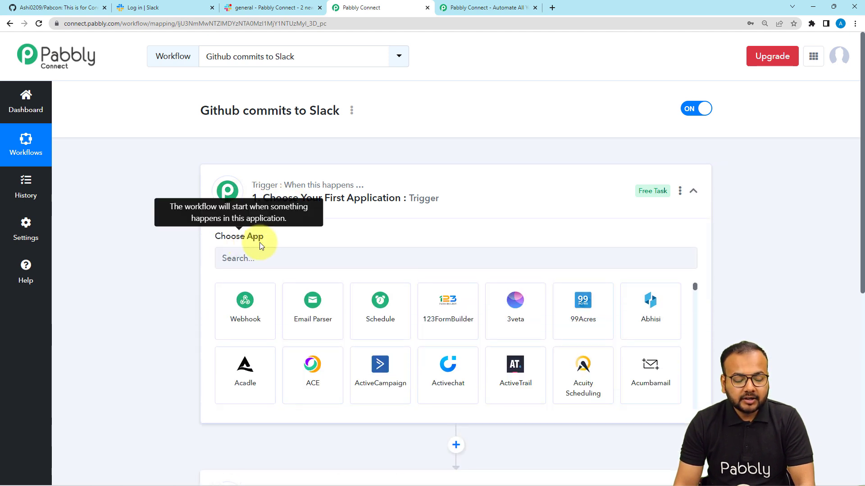
scroll(261, 246, "down", 1)
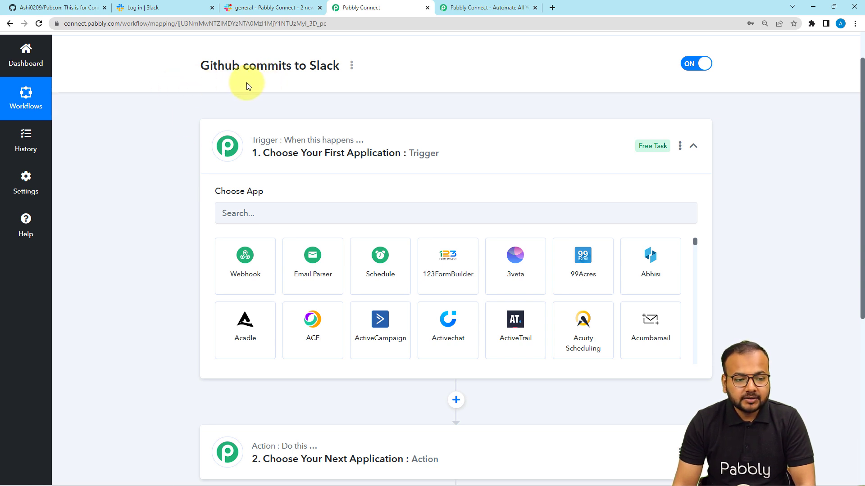
scroll(206, 125, "down", 1)
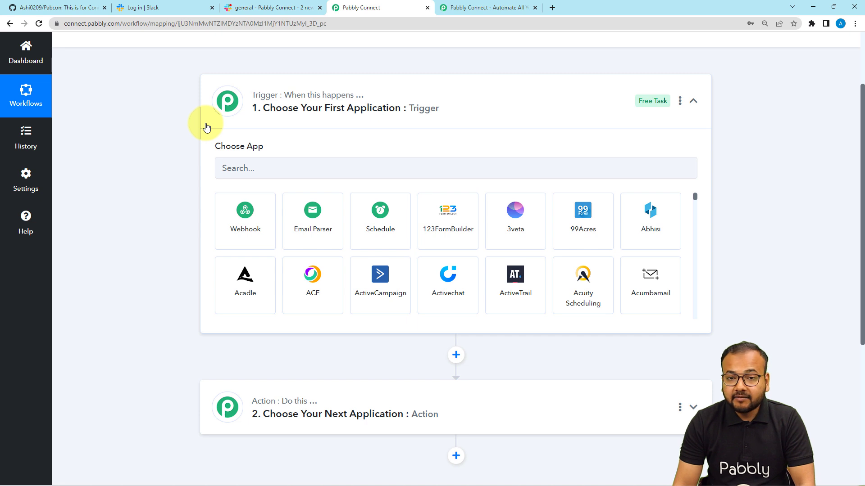
scroll(206, 127, "down", 1)
left_click(285, 126)
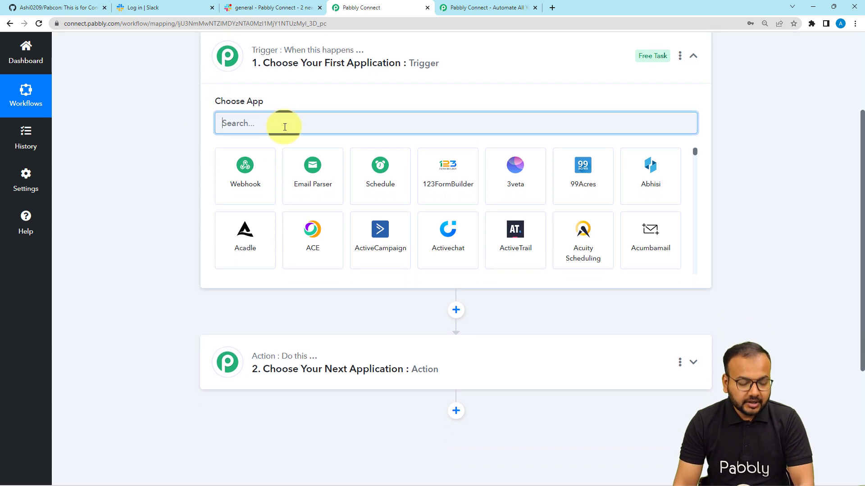
type("githu")
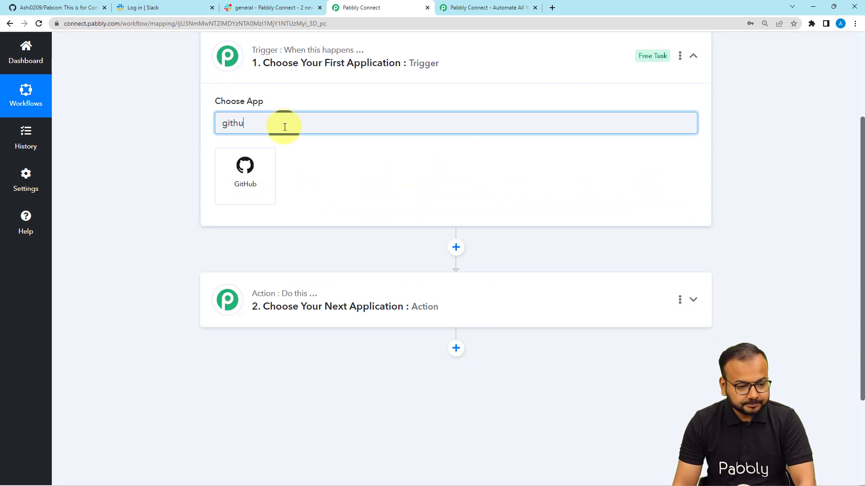
left_click(228, 172)
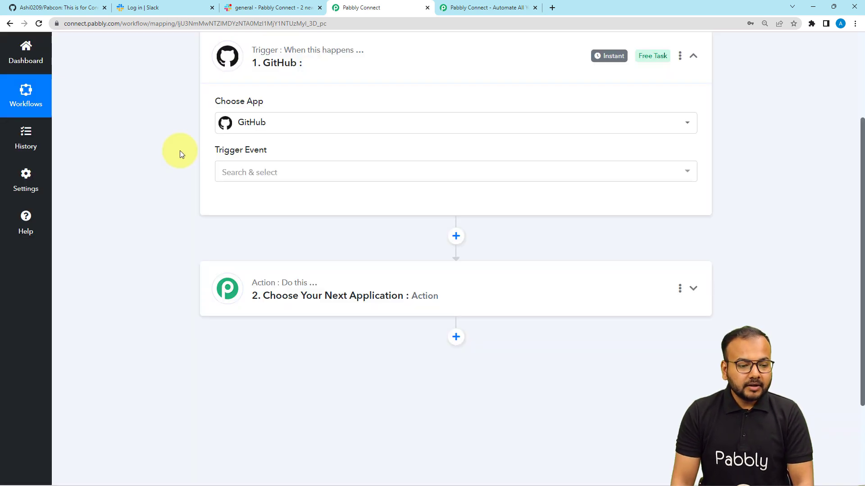
left_click(223, 170)
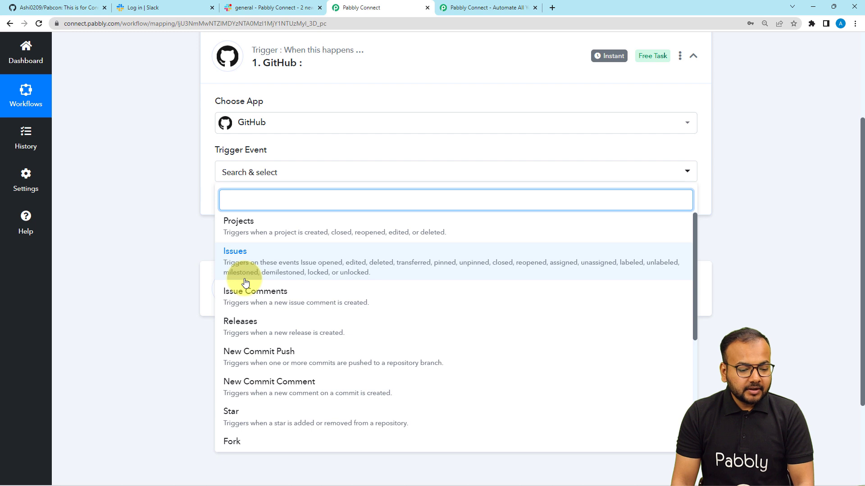
left_click(264, 354)
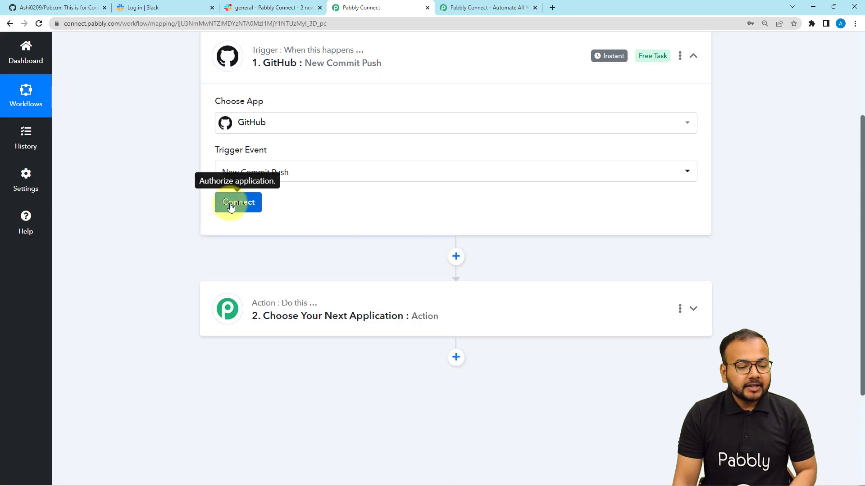
left_click(230, 206)
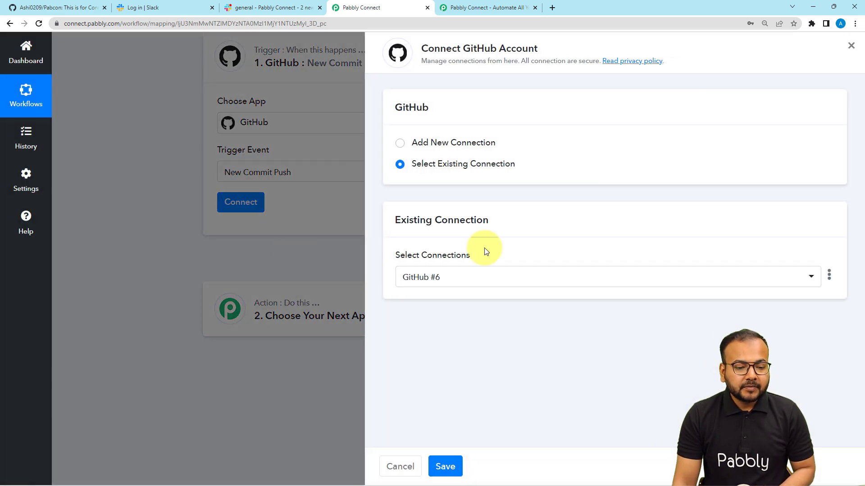
left_click(400, 145)
left_click(455, 262)
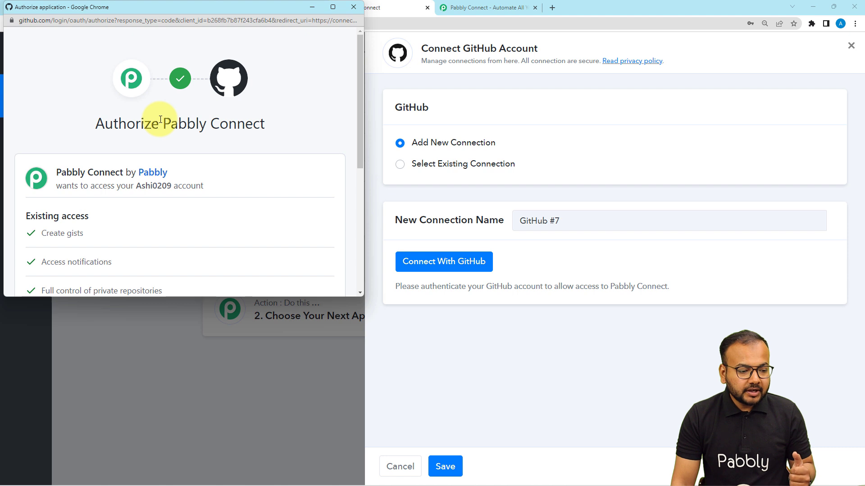
scroll(160, 120, "down", 1)
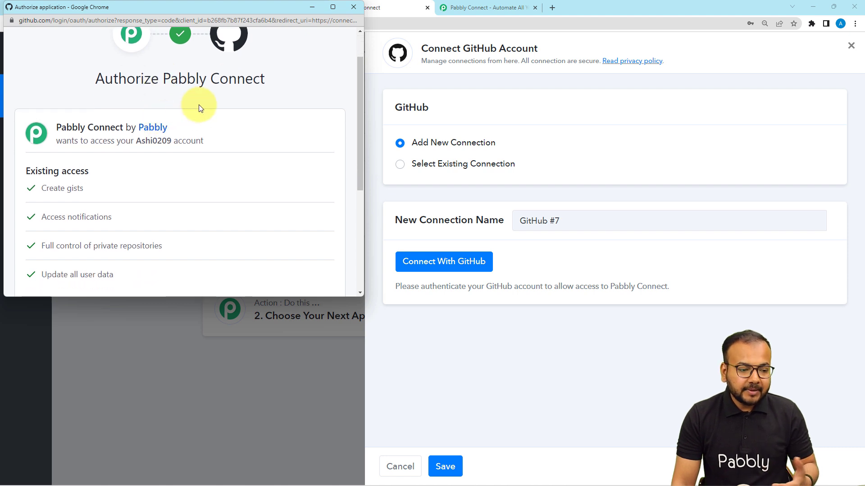
scroll(201, 108, "down", 2)
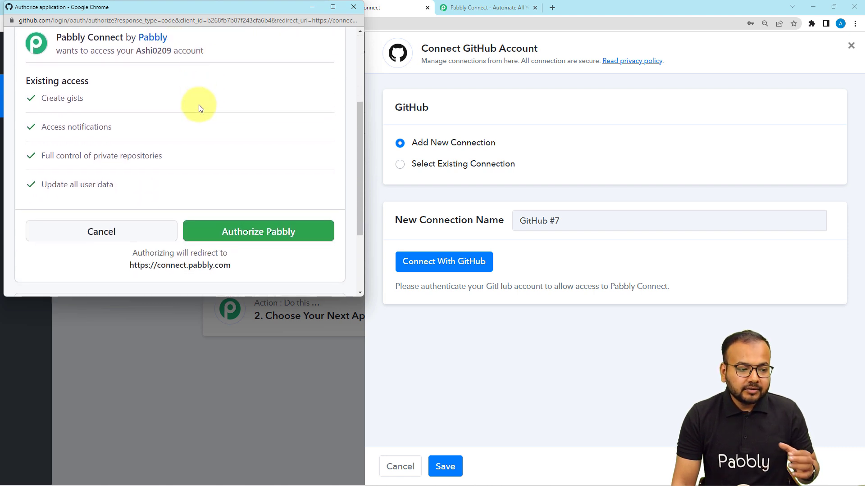
left_click(250, 230)
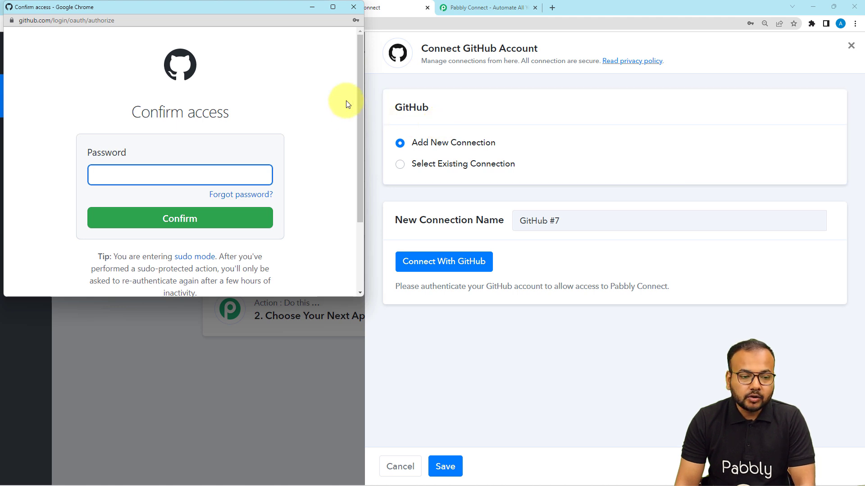
left_click(351, 8)
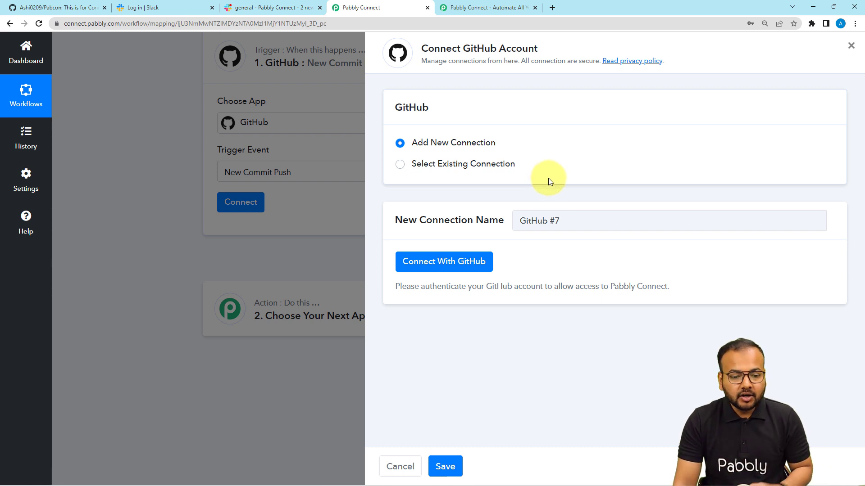
Connect the GitHub trigger using the existing connection GitHub #6 and save it.
left_click(400, 165)
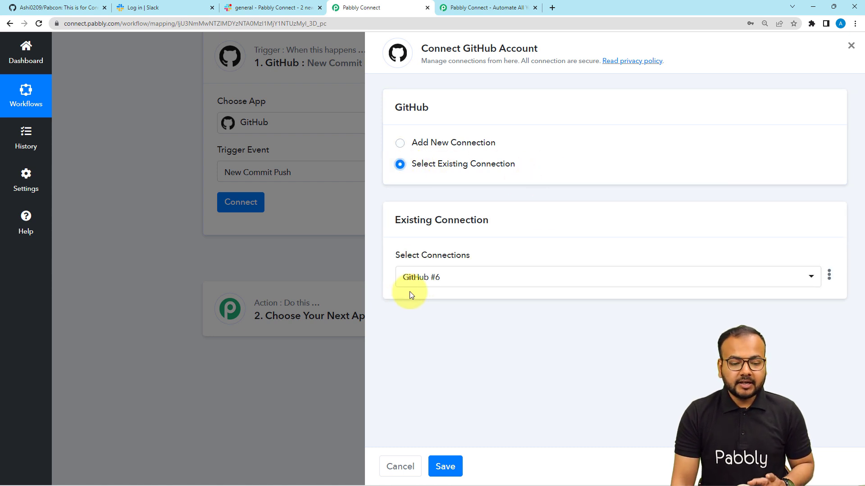
left_click(437, 287)
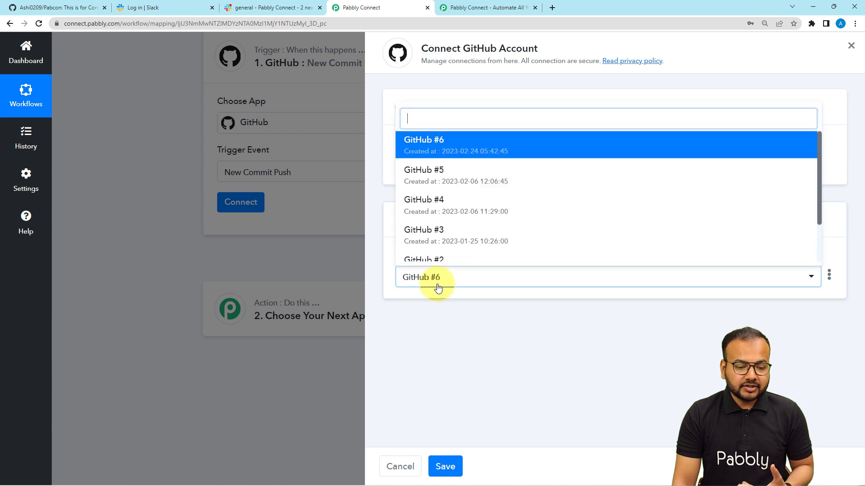
left_click(440, 156)
left_click(435, 471)
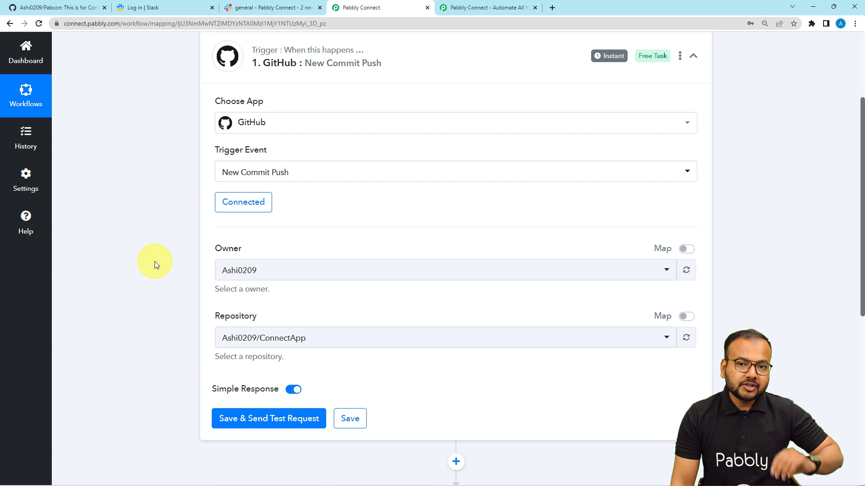
Check the repository name on GitHub and set the trigger's repository to Pabcon.
scroll(155, 261, "down", 1)
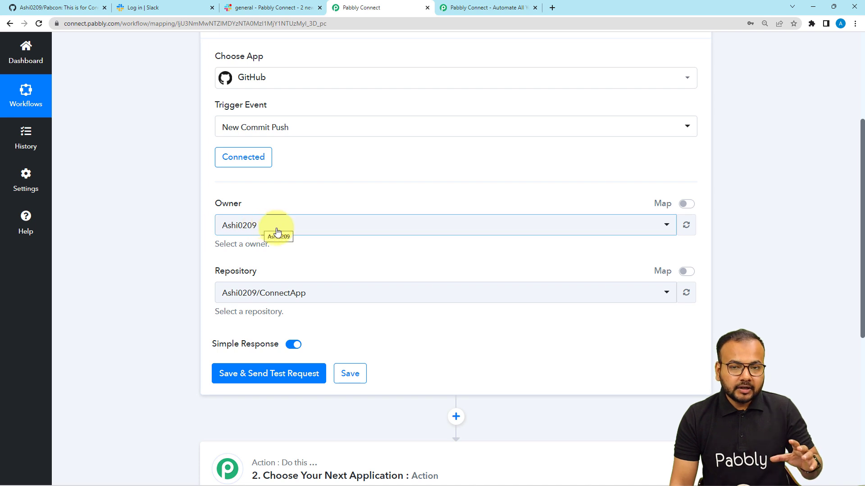
scroll(284, 232, "down", 2)
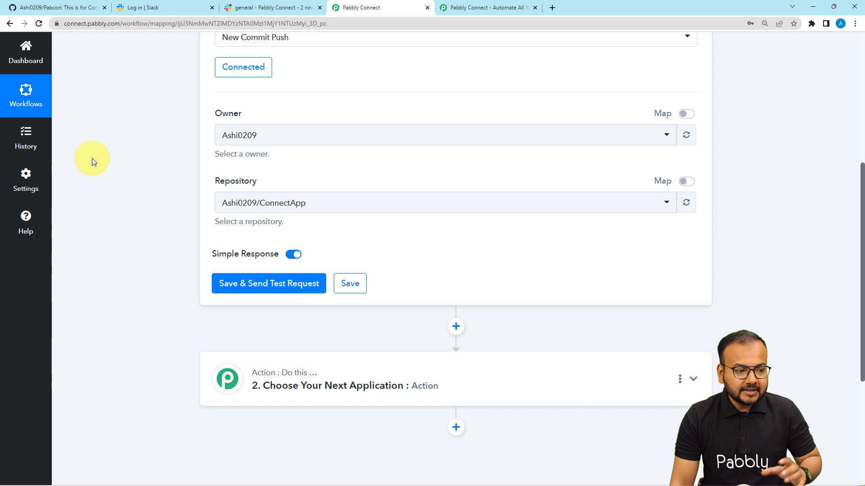
left_click(54, 7)
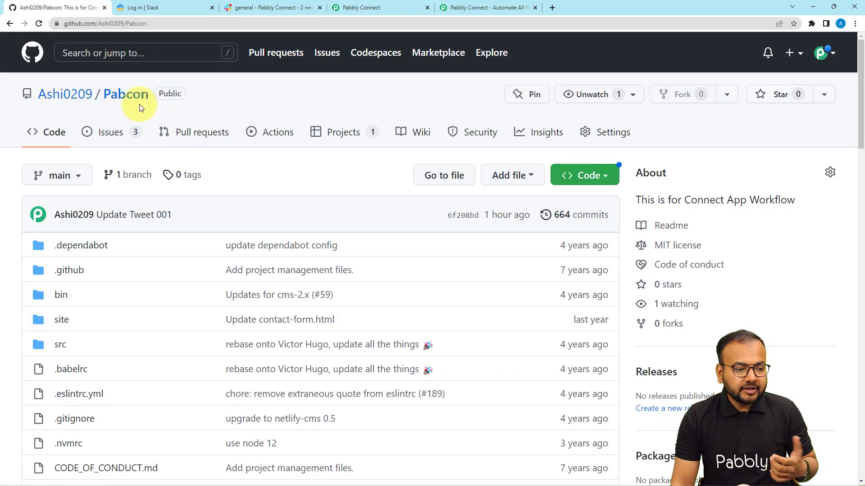
mouse_move(43, 96)
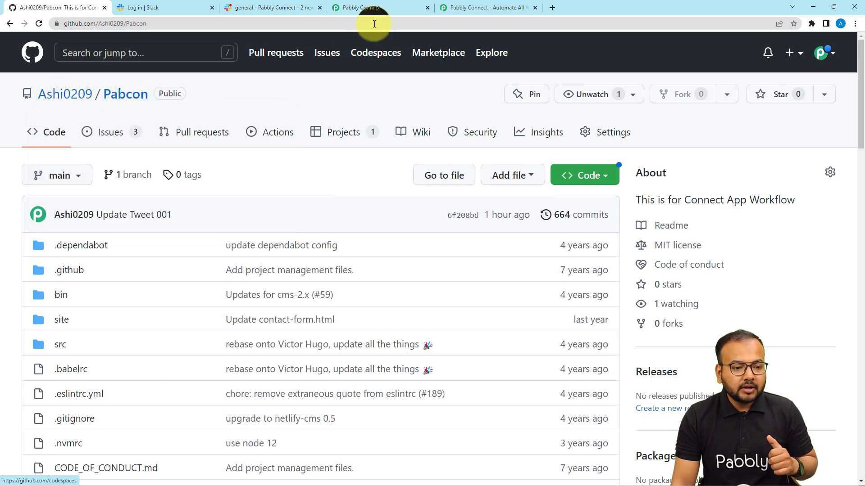
left_click(372, 9)
left_click(272, 208)
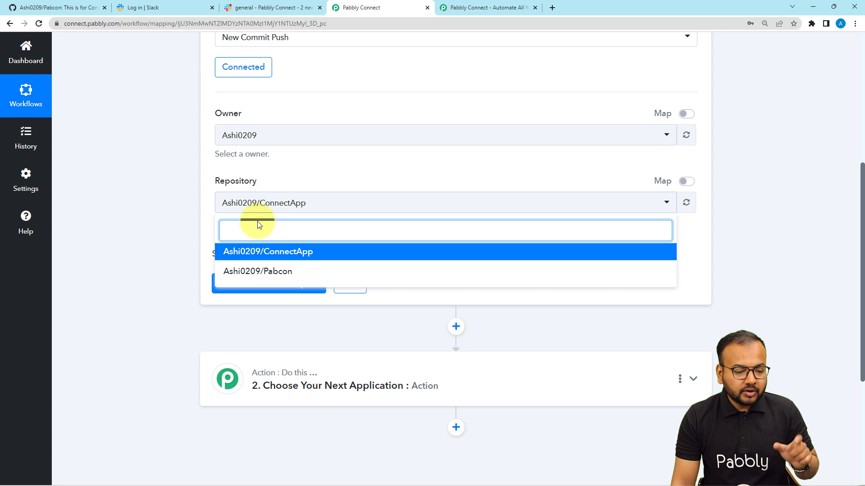
left_click(273, 274)
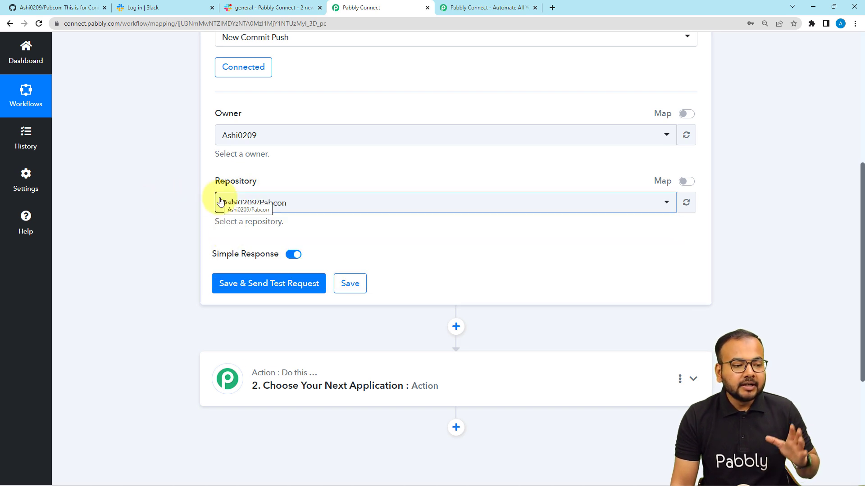
Save the trigger and send its test request, and switch to the Pabcon repository on GitHub.
left_click(242, 287)
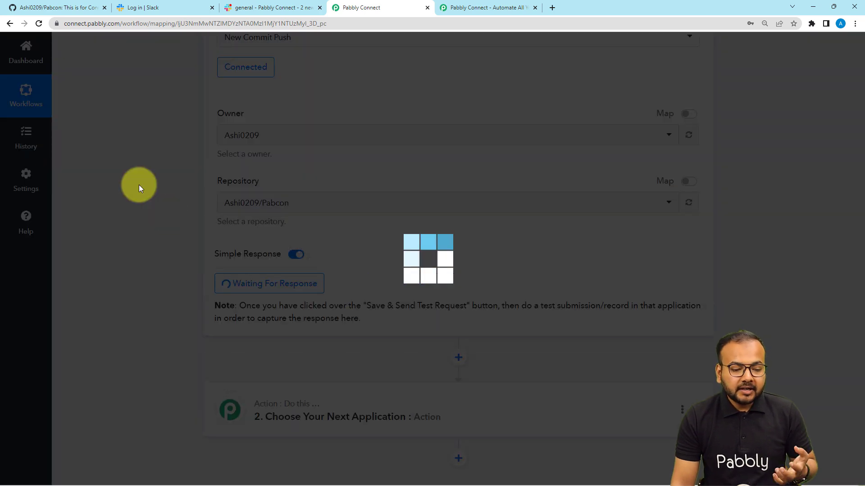
scroll(138, 184, "down", 2)
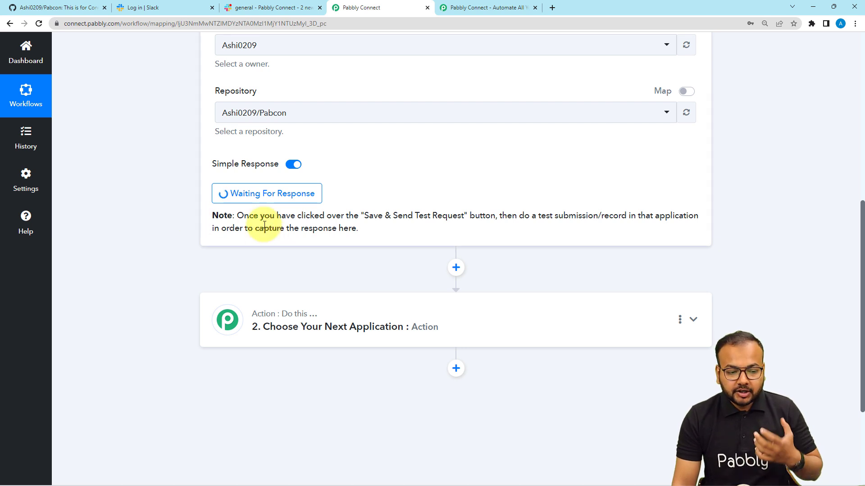
left_click(65, 7)
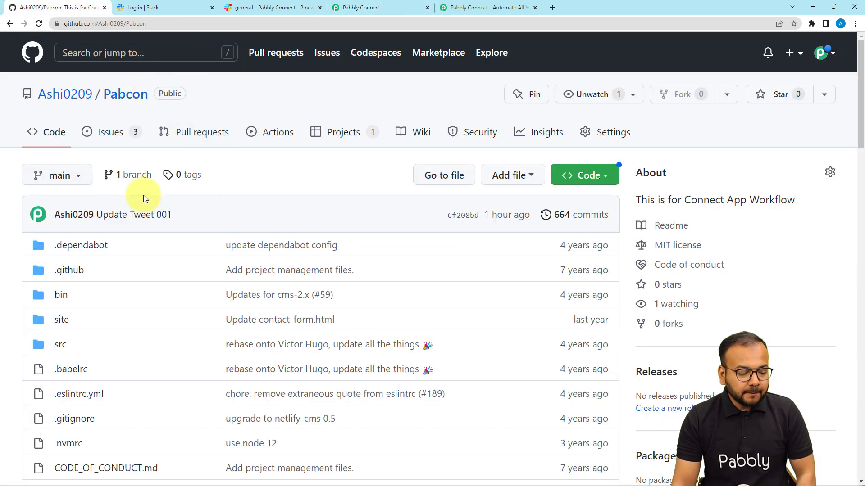
Open the repository's Tweet 001 file for editing and add the line "Testing the commit" below the existing text.
scroll(143, 196, "down", 3)
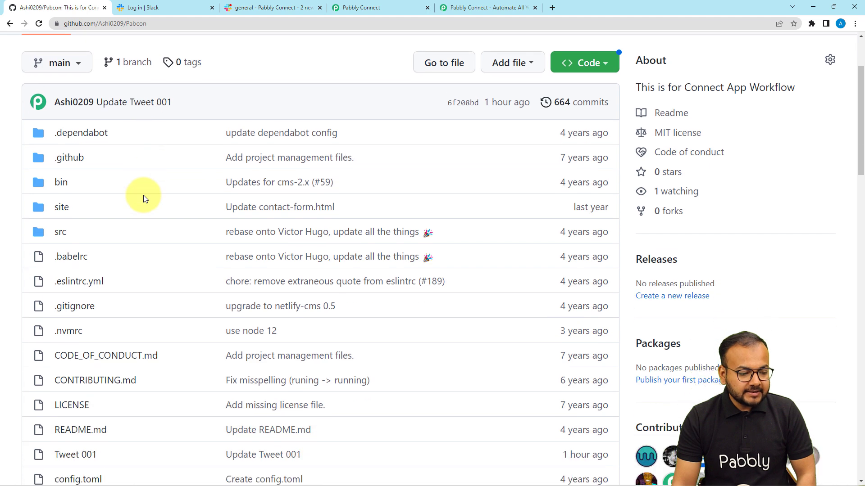
scroll(144, 196, "down", 2)
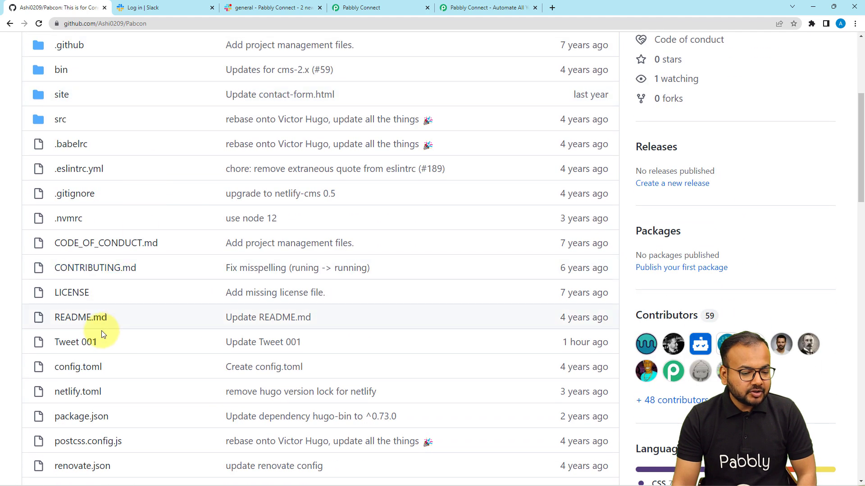
left_click(79, 345)
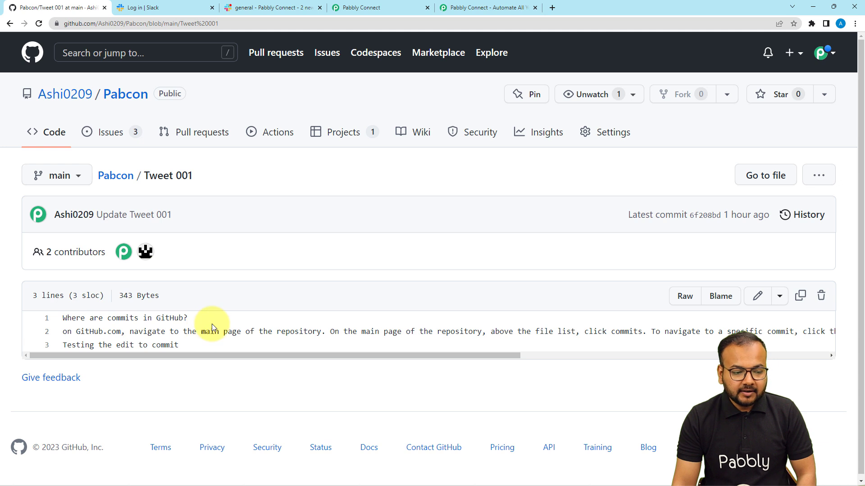
left_click(758, 299)
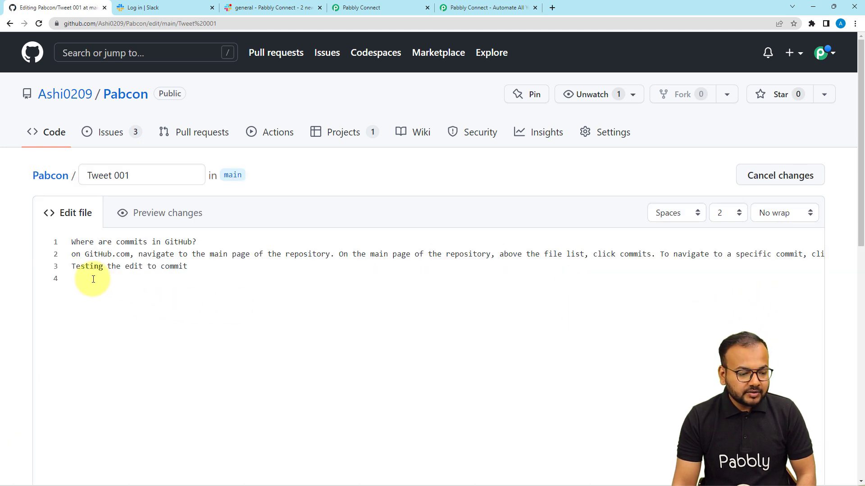
left_click(188, 268)
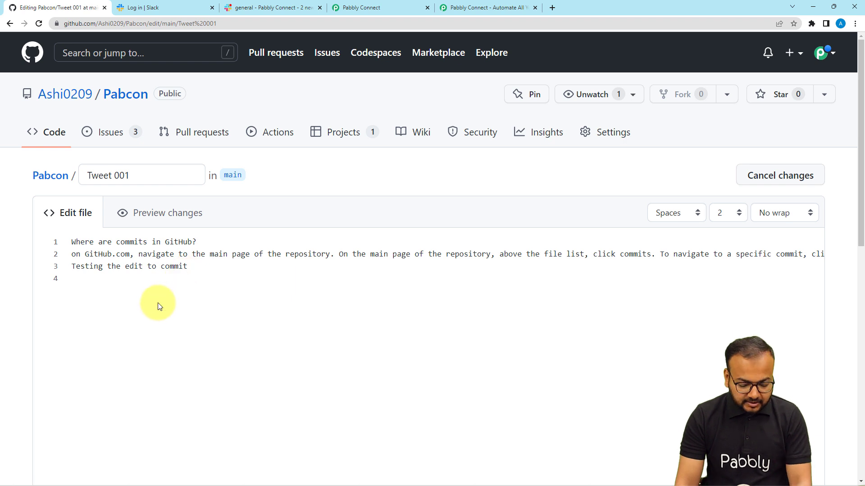
type("Testin")
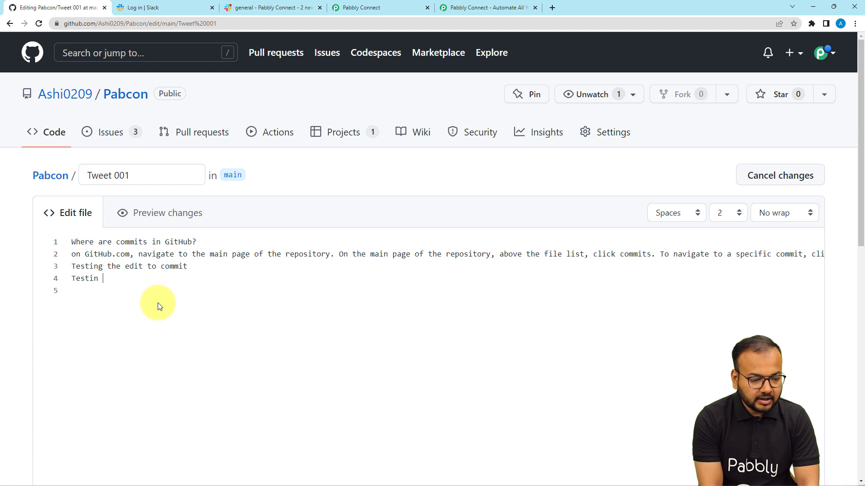
type("g the e")
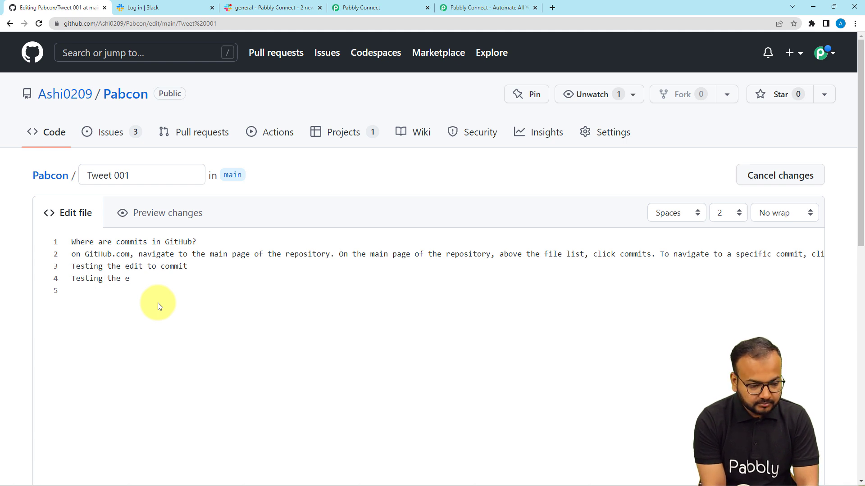
key("BackSpace")
type("commit")
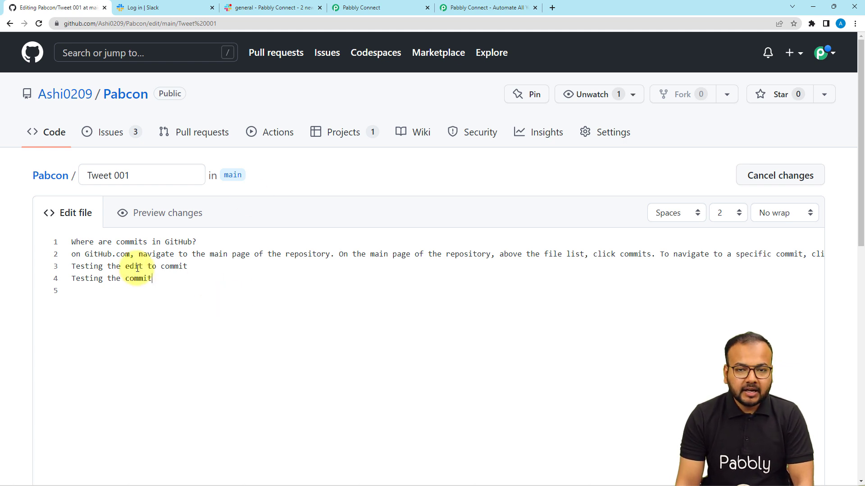
Commit the Tweet 001 edit directly to the main branch with the default commit message.
scroll(139, 269, "down", 1)
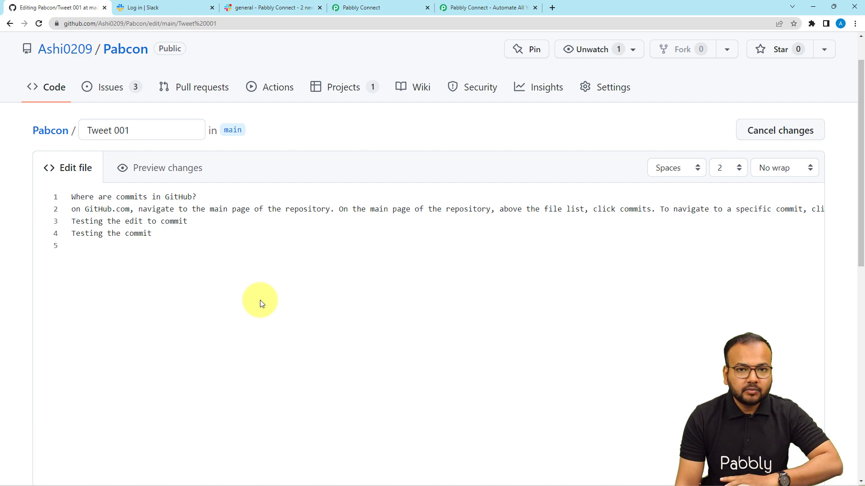
scroll(260, 300, "down", 10)
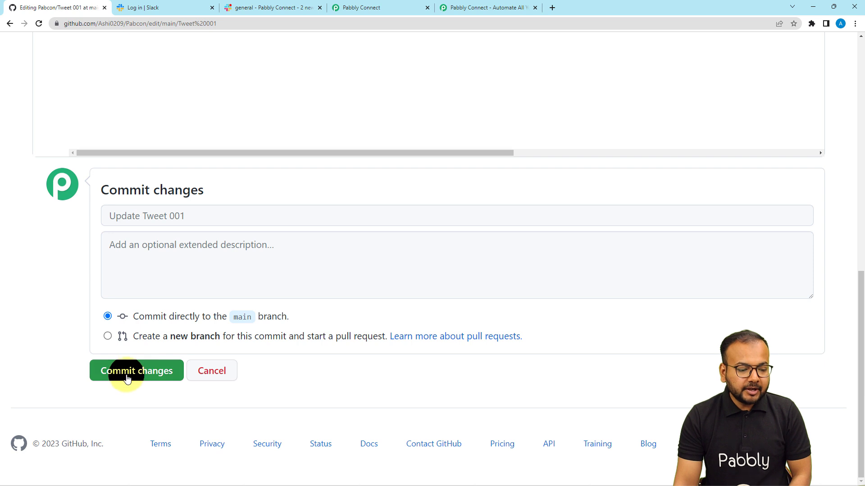
left_click(134, 382)
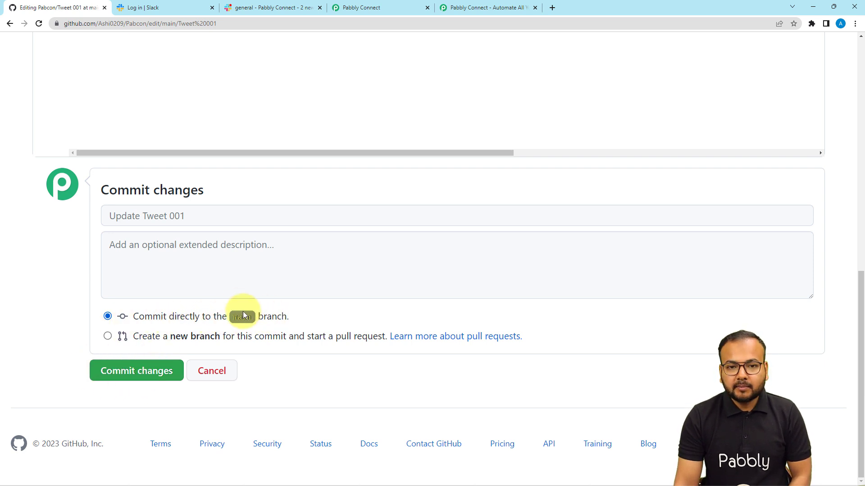
left_click(134, 371)
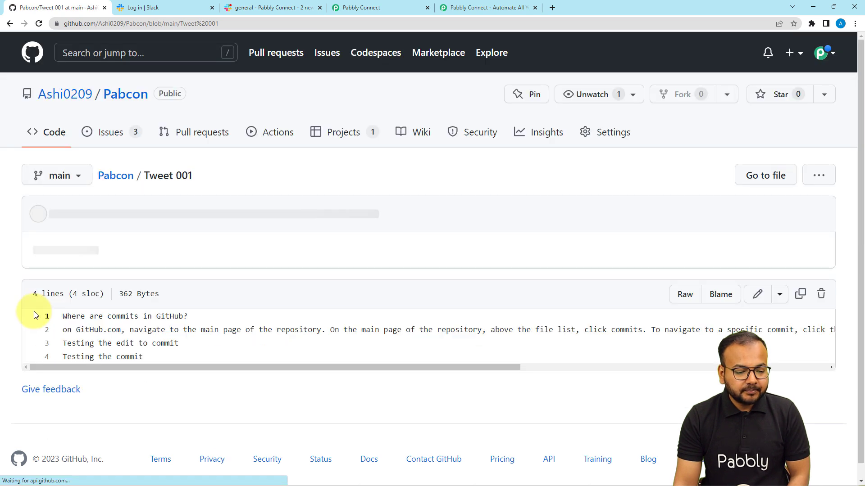
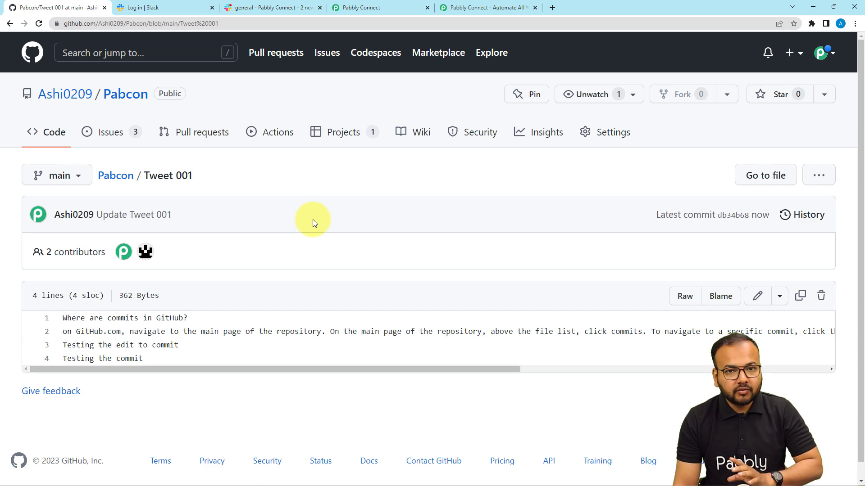
Switch to the Pabbly Connect workflow and examine the trigger's received response, from the sender and repository fields to the head commit details.
left_click(364, 7)
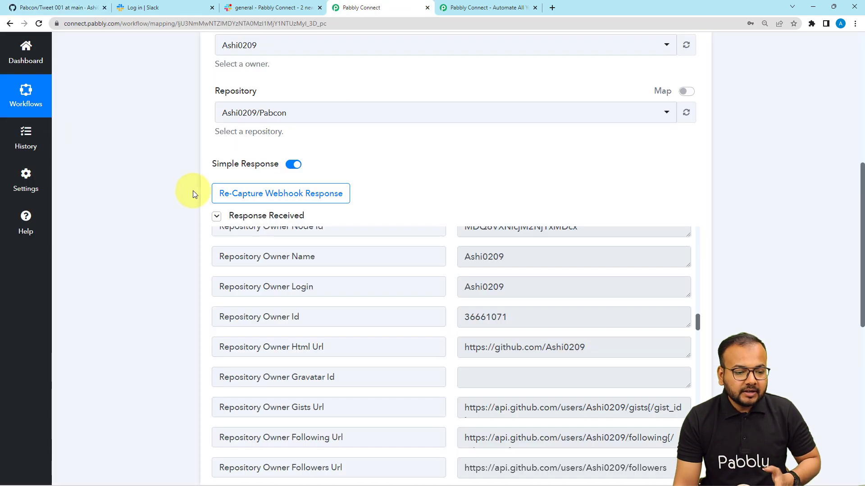
scroll(219, 277, "up", 10)
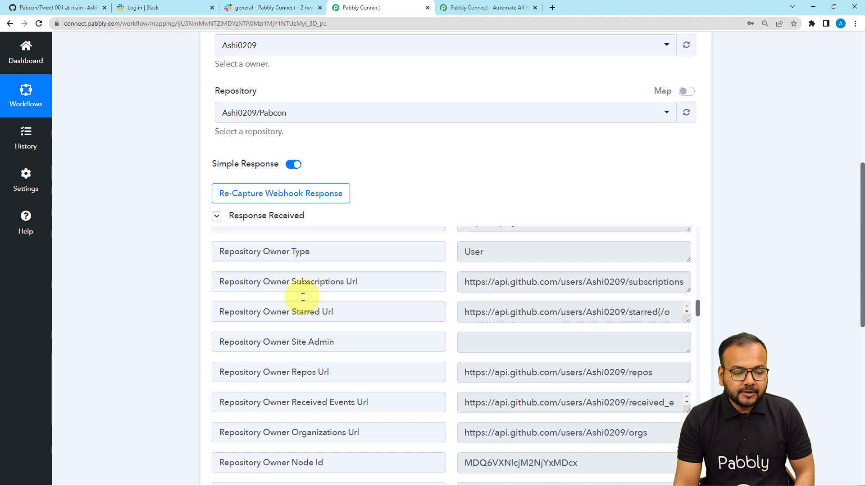
scroll(306, 304, "up", 12)
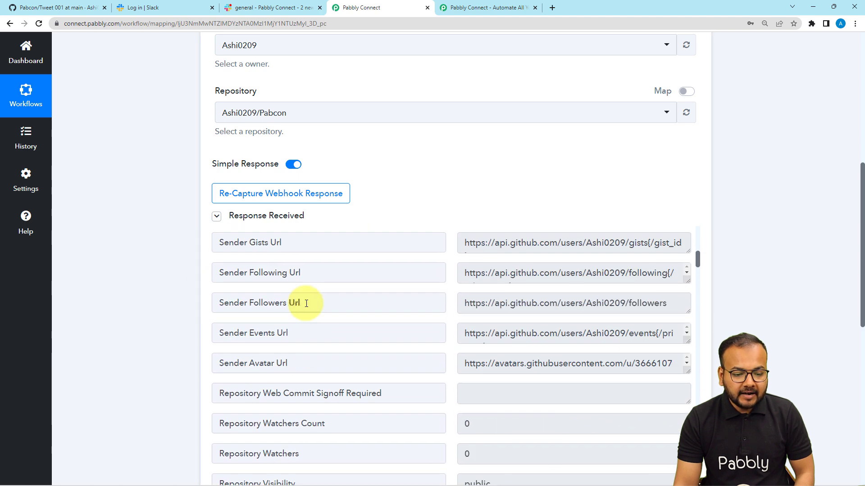
scroll(306, 305, "up", 8)
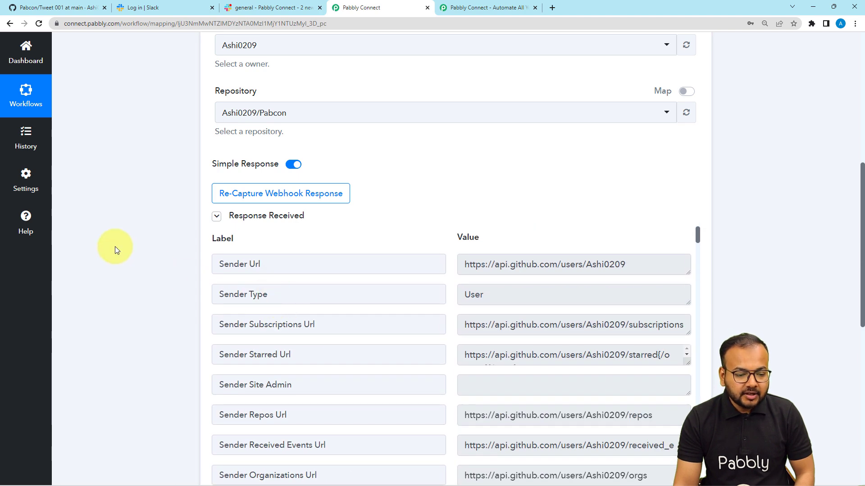
scroll(115, 247, "down", 2)
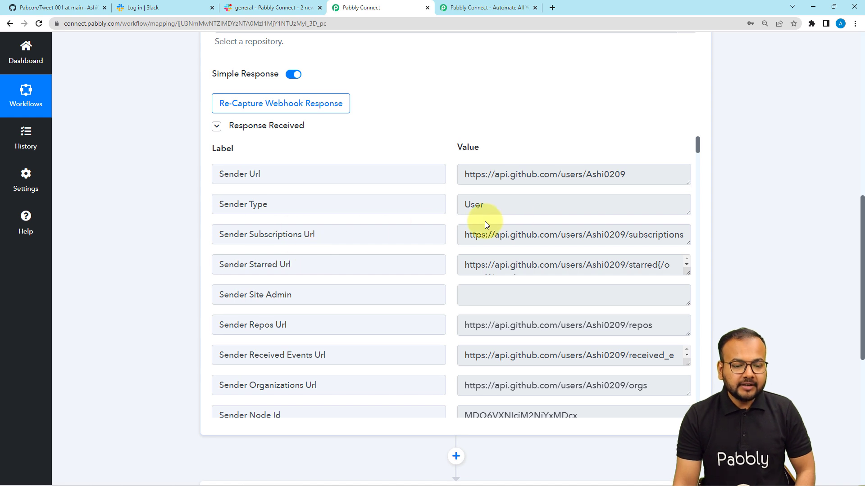
scroll(328, 256, "down", 3)
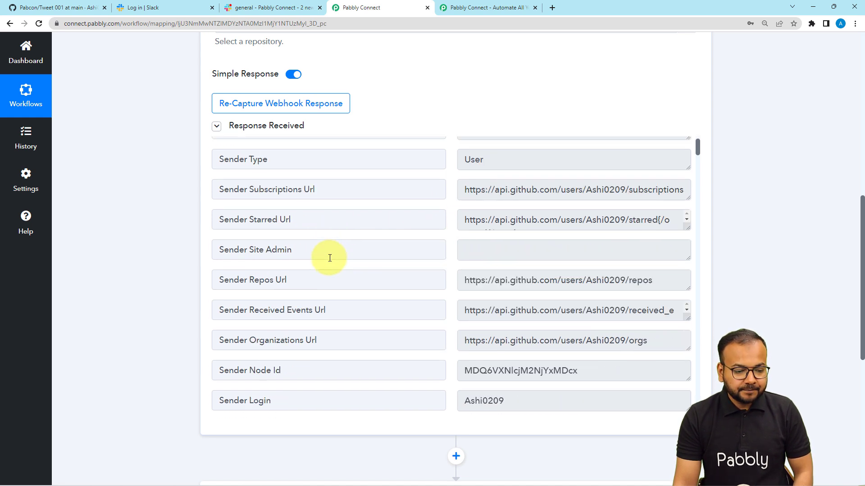
scroll(330, 258, "down", 1)
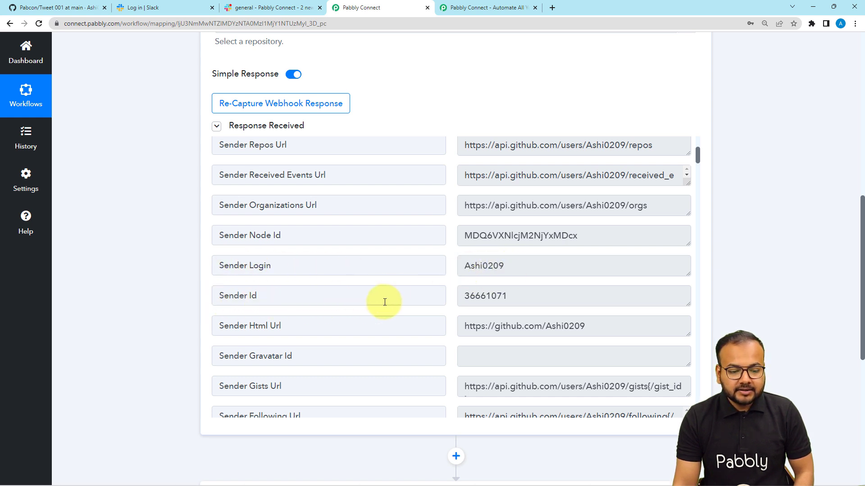
scroll(332, 321, "down", 5)
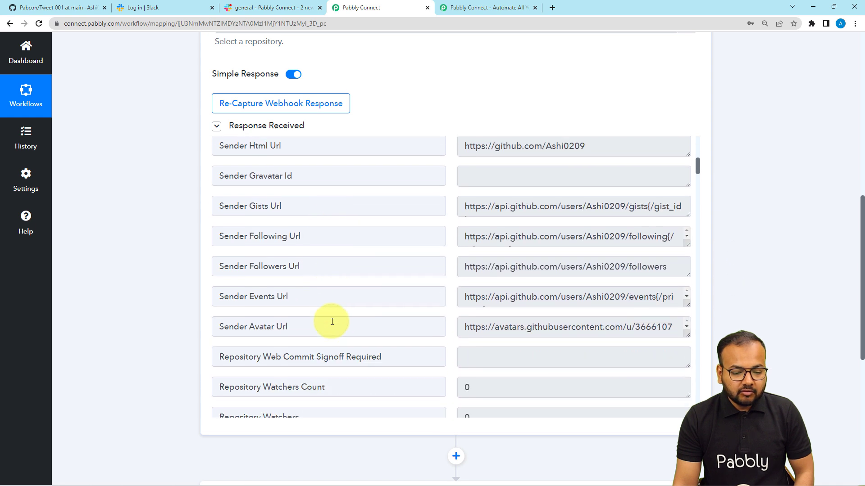
scroll(332, 321, "down", 2)
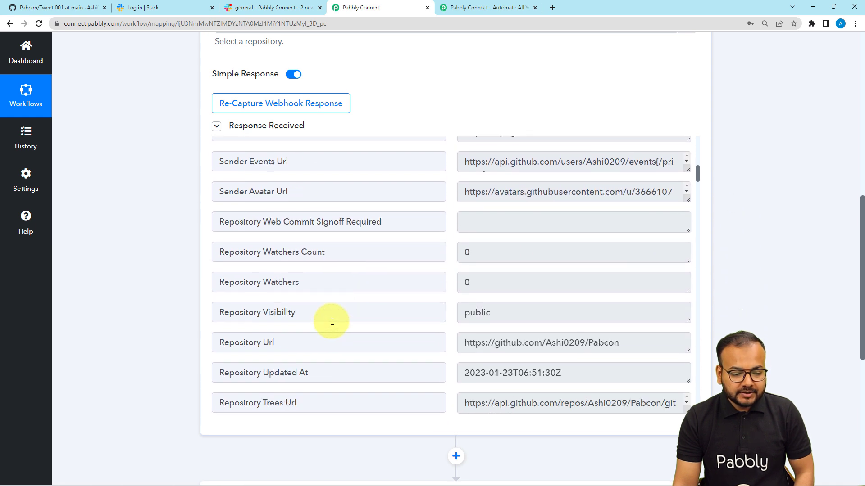
scroll(332, 321, "down", 1)
scroll(366, 313, "down", 1)
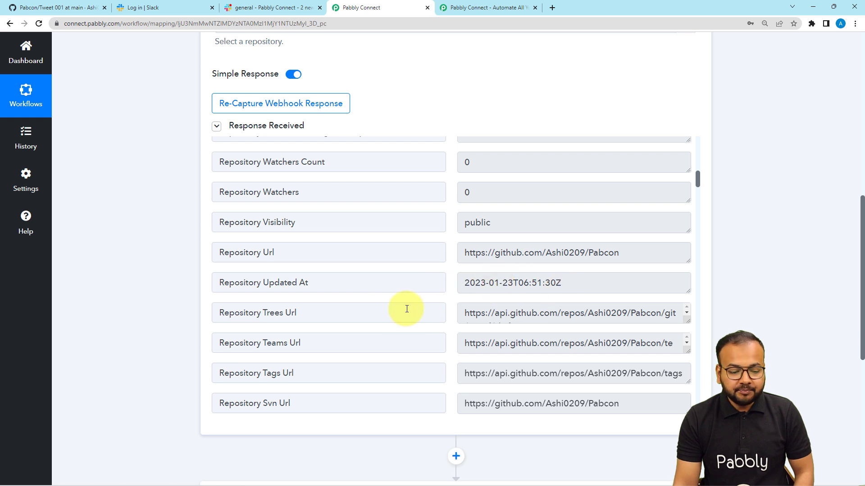
scroll(380, 309, "down", 6)
scroll(379, 310, "down", 2)
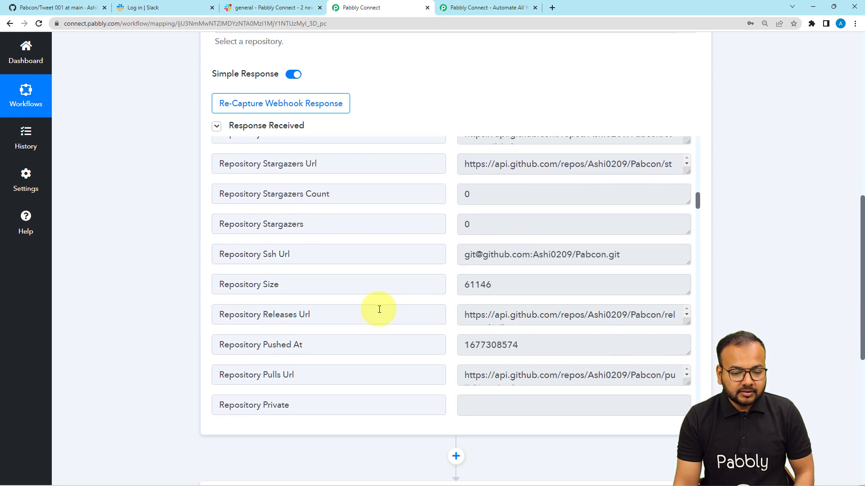
scroll(379, 310, "down", 2)
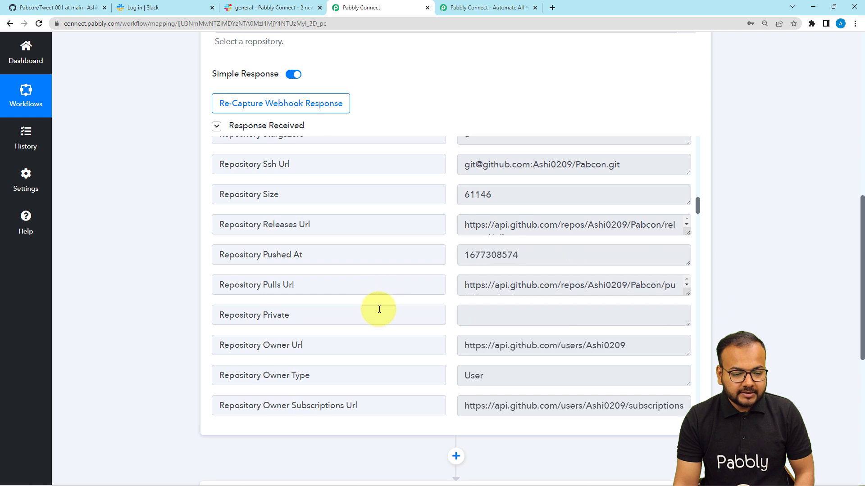
scroll(379, 310, "down", 7)
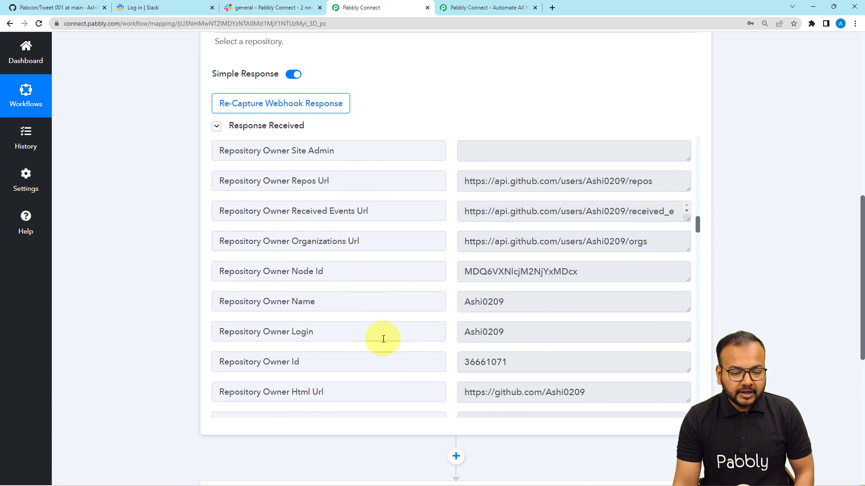
scroll(393, 339, "down", 4)
scroll(381, 336, "down", 7)
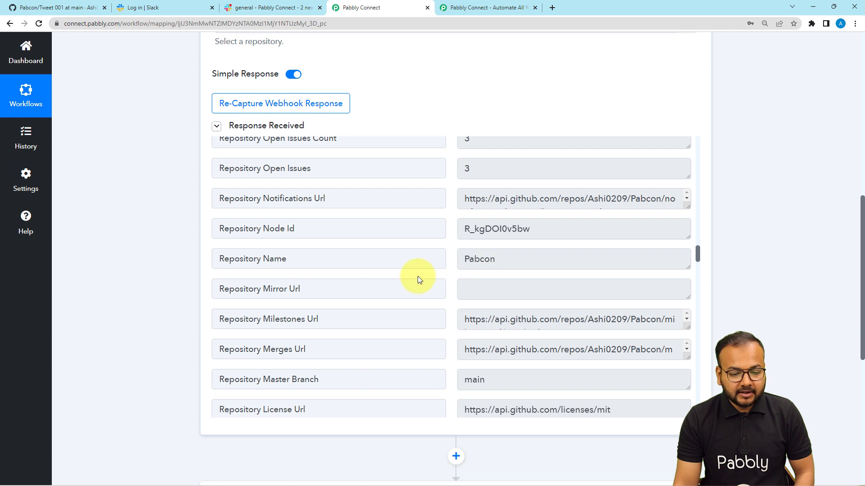
scroll(399, 285, "down", 7)
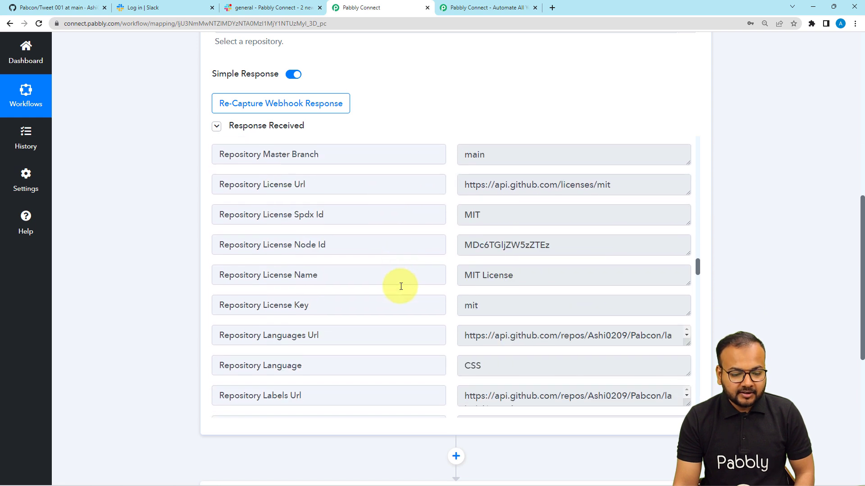
scroll(401, 287, "down", 6)
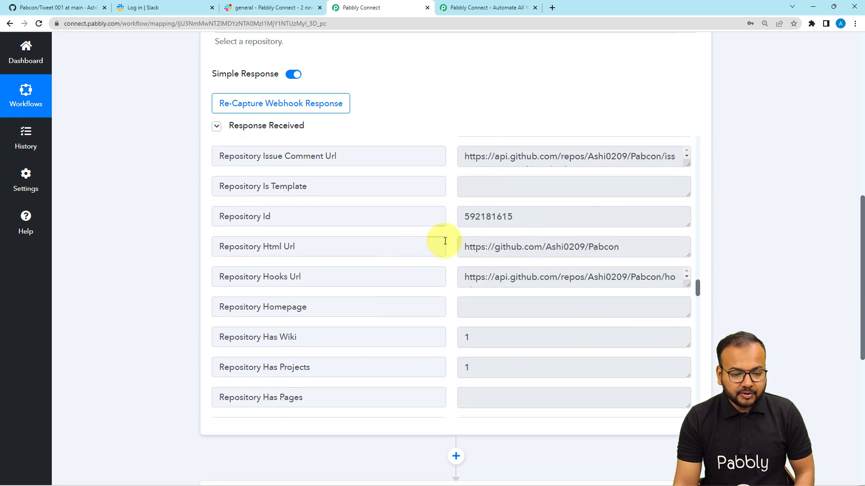
scroll(342, 278, "down", 8)
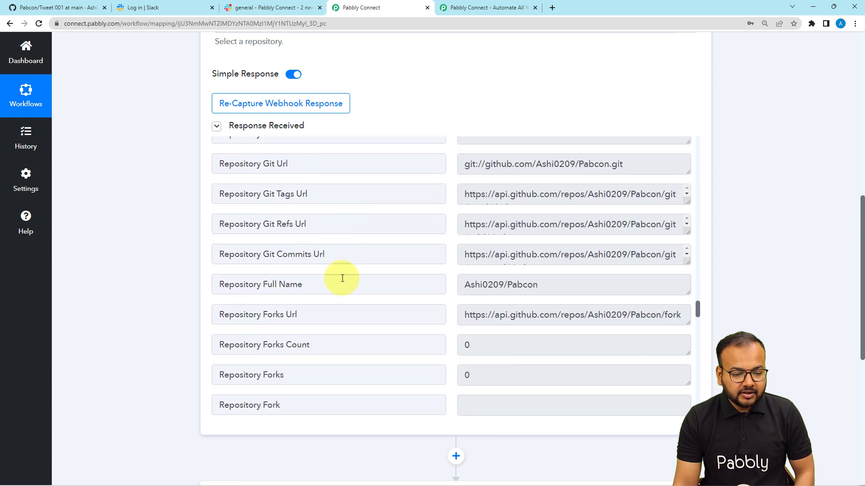
scroll(343, 278, "down", 3)
scroll(363, 265, "down", 5)
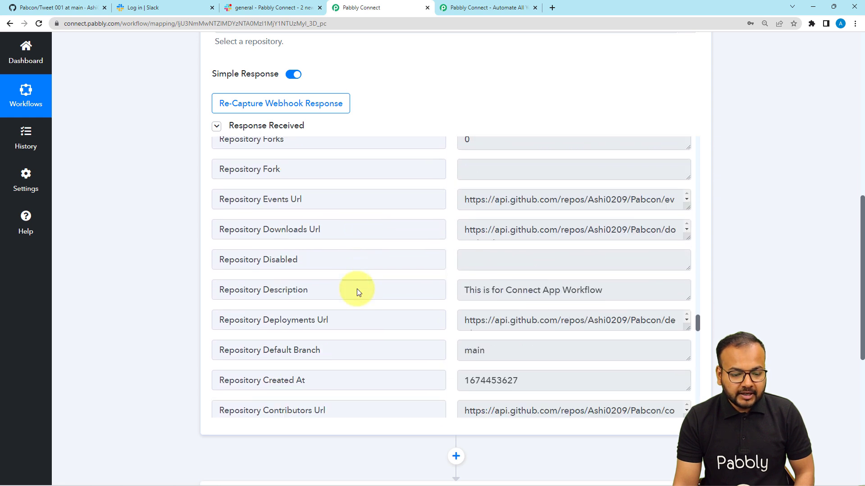
scroll(357, 291, "down", 2)
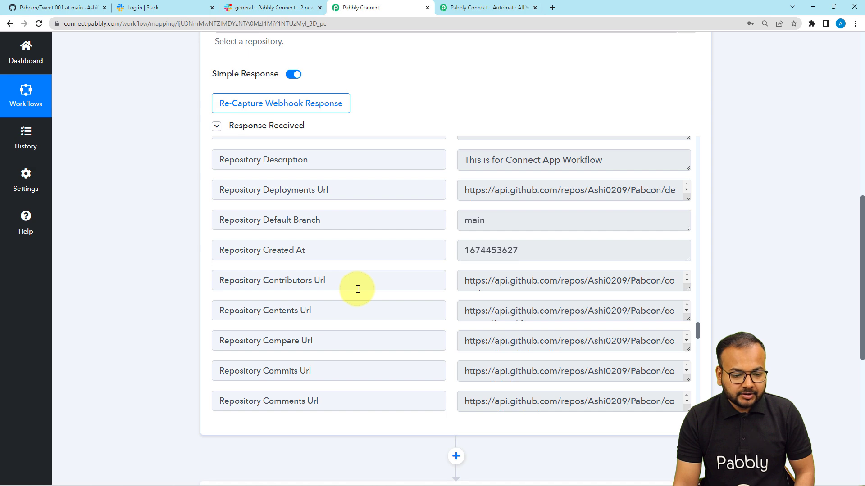
scroll(357, 288, "down", 8)
scroll(356, 289, "down", 3)
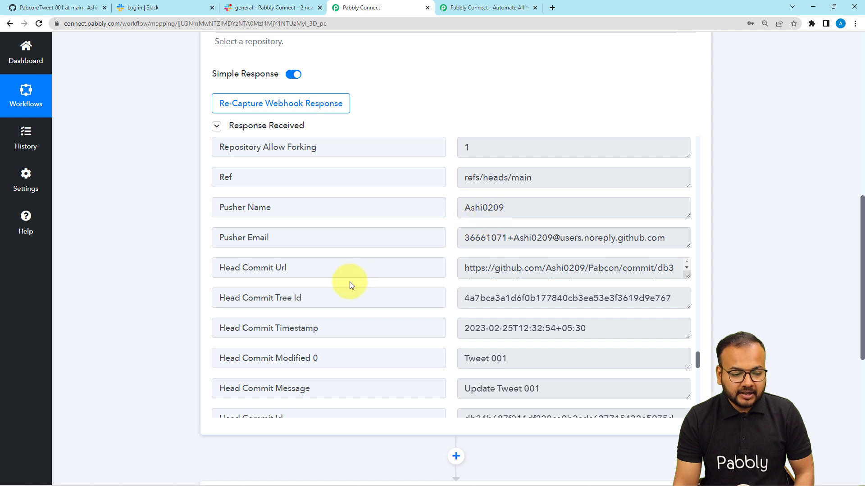
scroll(349, 282, "down", 2)
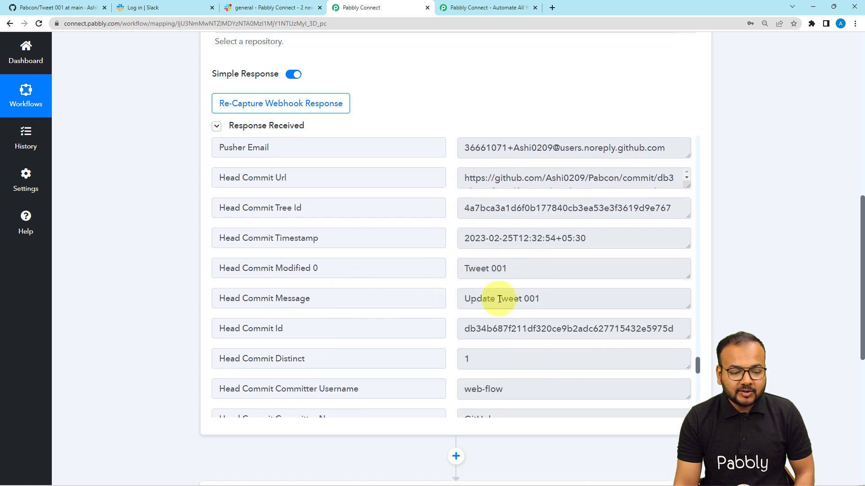
scroll(395, 312, "down", 2)
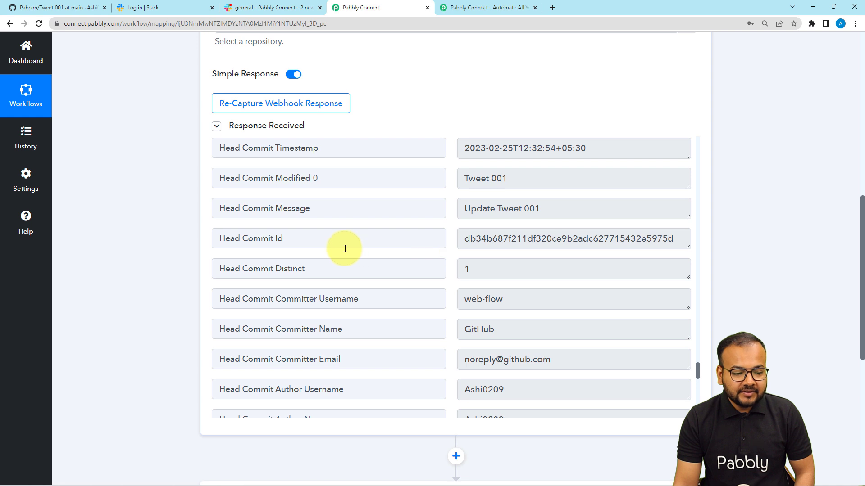
Set up the workflow's second step as a Slack action with the Send Channel Message event.
scroll(392, 303, "down", 2)
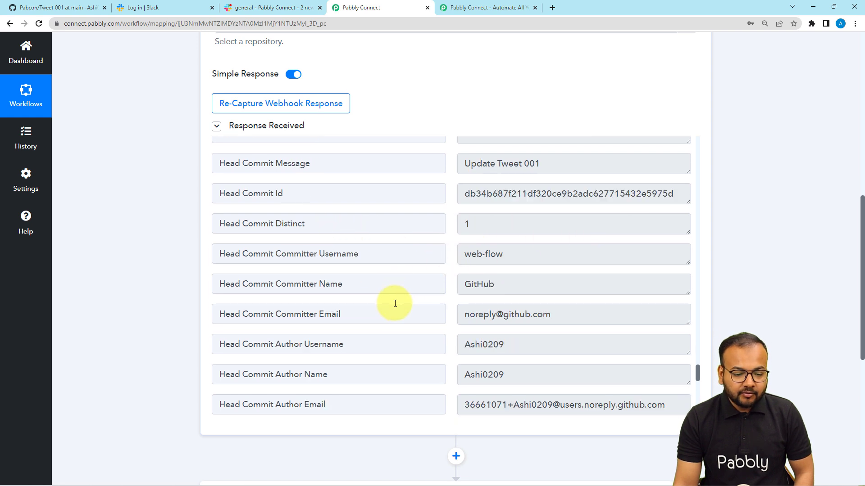
scroll(394, 304, "down", 2)
scroll(100, 276, "down", 5)
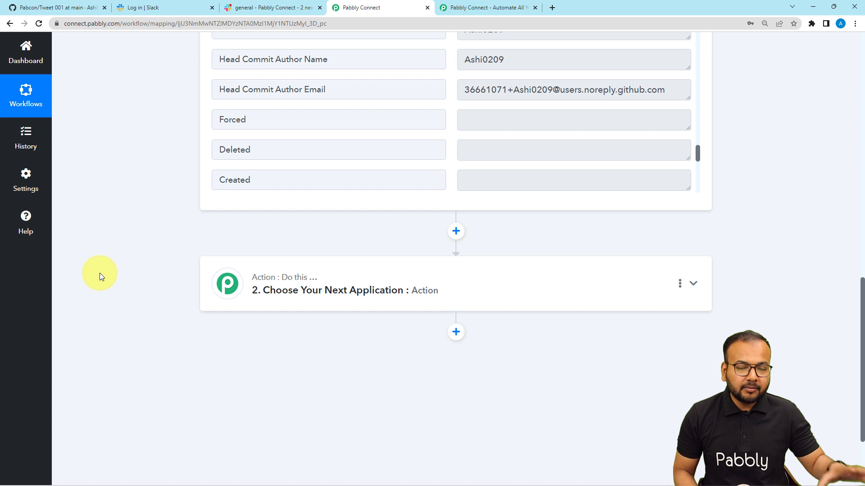
left_click(282, 292)
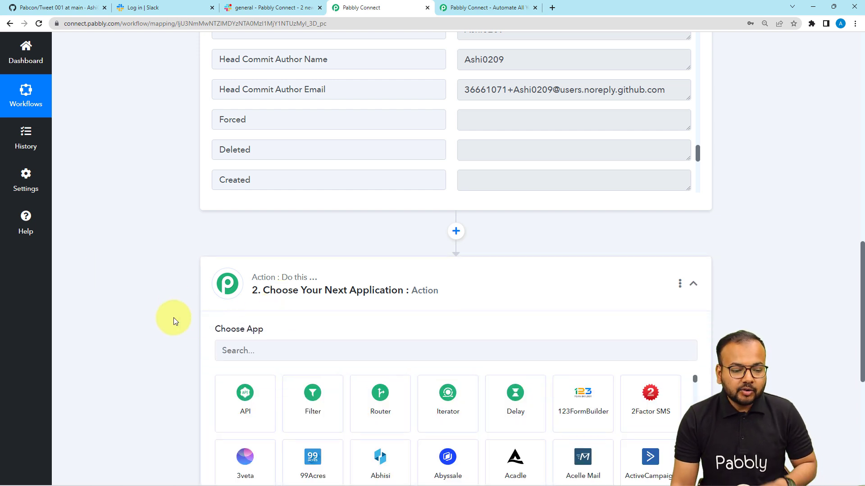
left_click(334, 258)
type("slack")
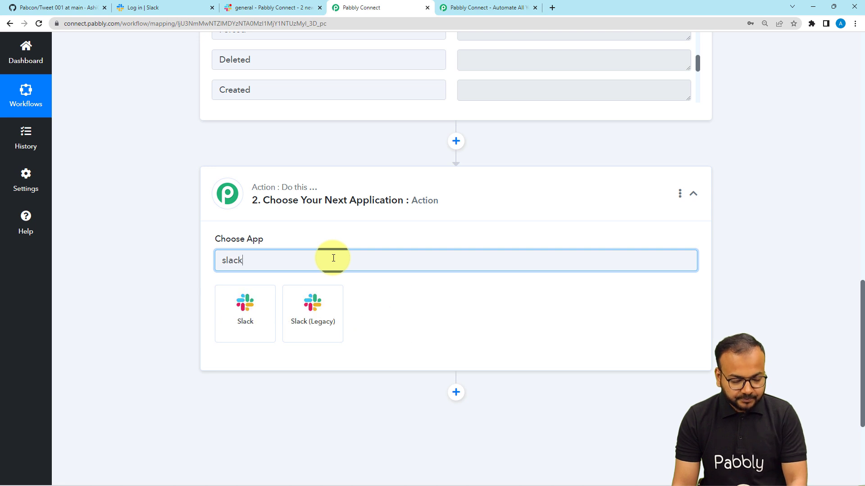
left_click(261, 317)
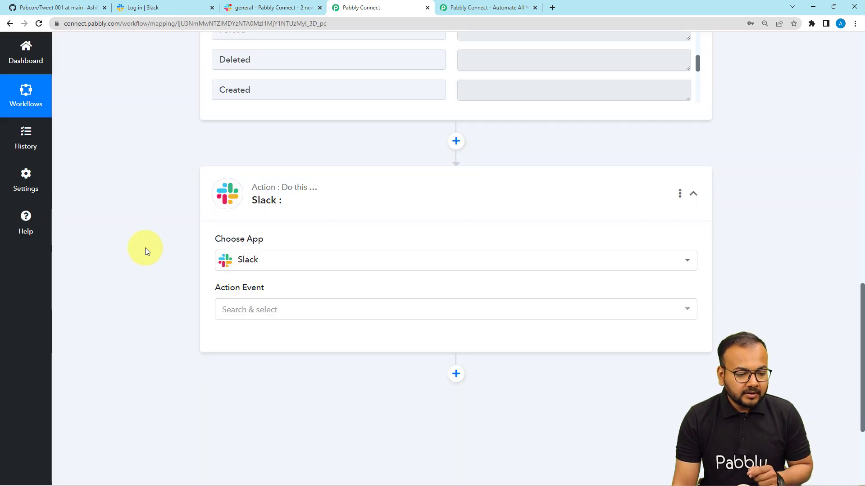
left_click(258, 150)
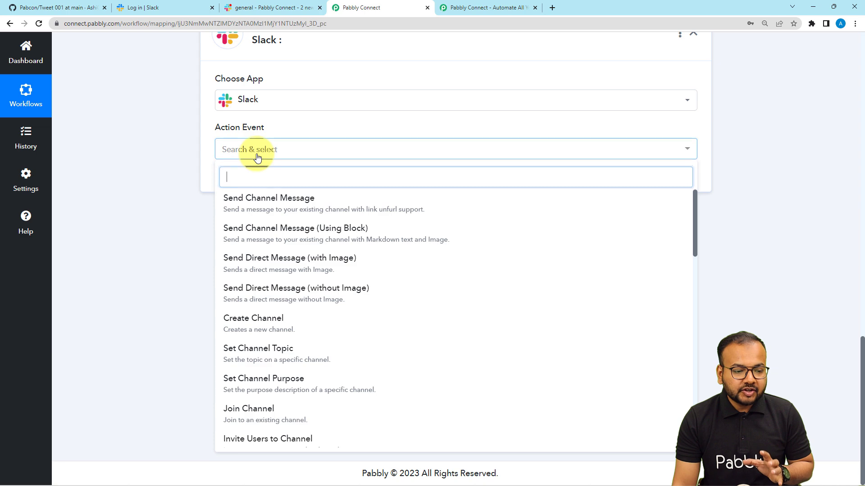
left_click(333, 205)
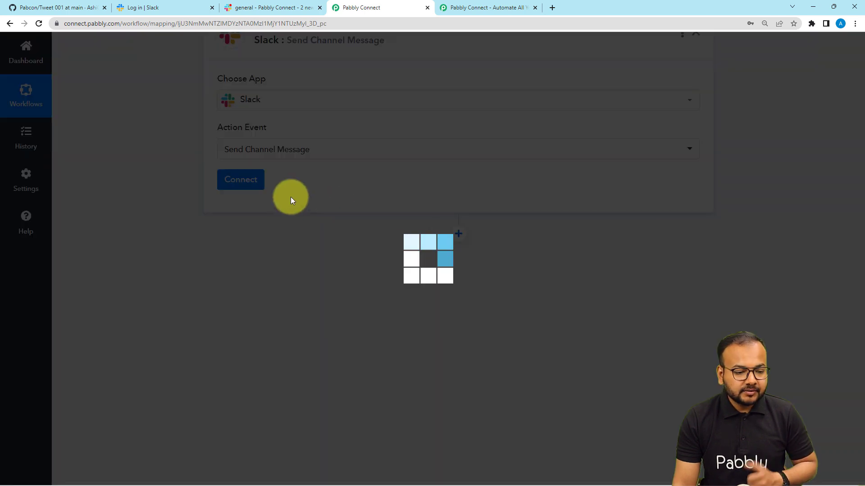
Start adding a new Slack connection for the action, as far as the token type entry.
left_click(238, 181)
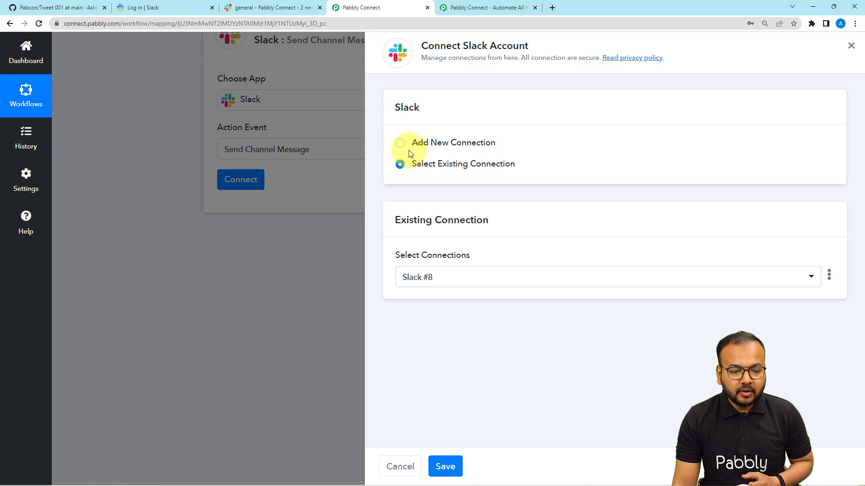
left_click(400, 142)
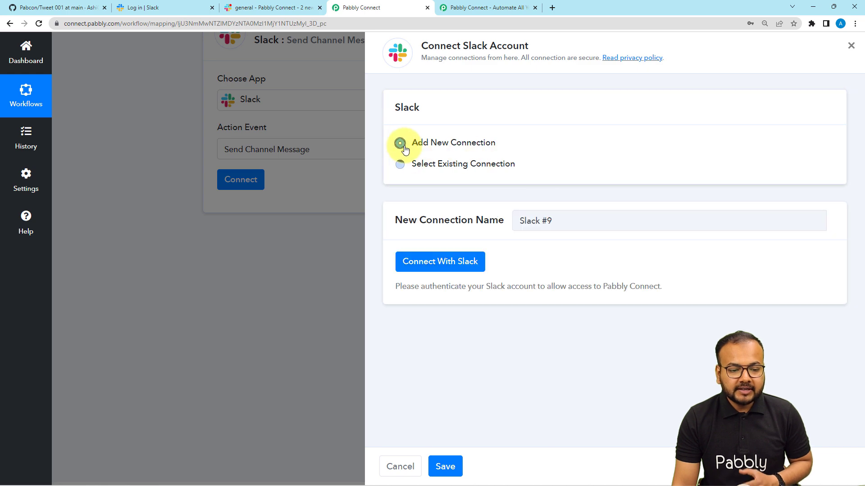
left_click(434, 262)
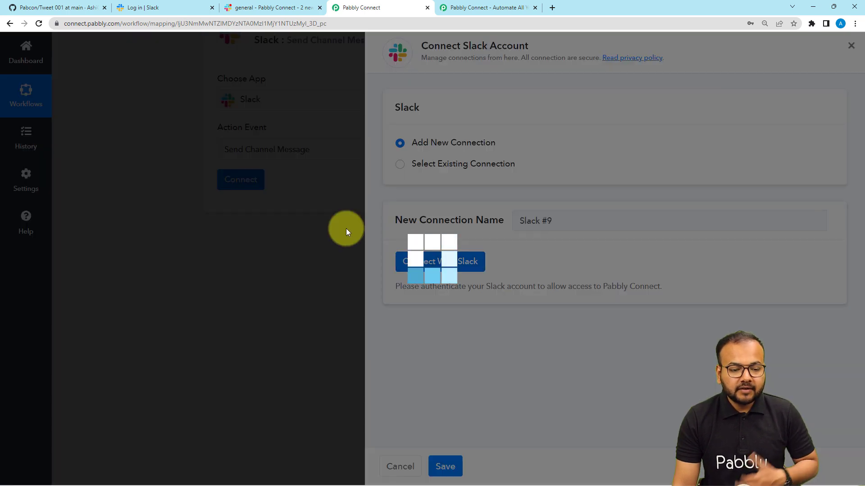
left_click(313, 254)
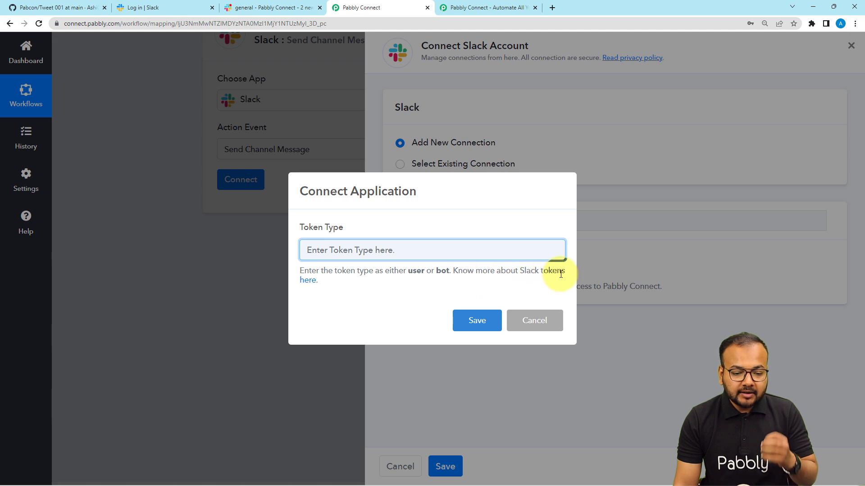
Open the help page about Slack tokens and examine the permissions listed for the user and bot token types.
left_click(308, 283)
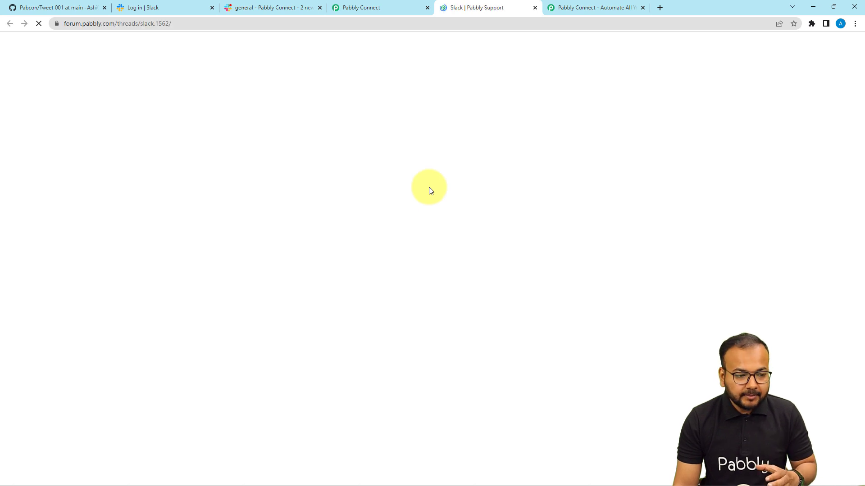
scroll(369, 215, "down", 7)
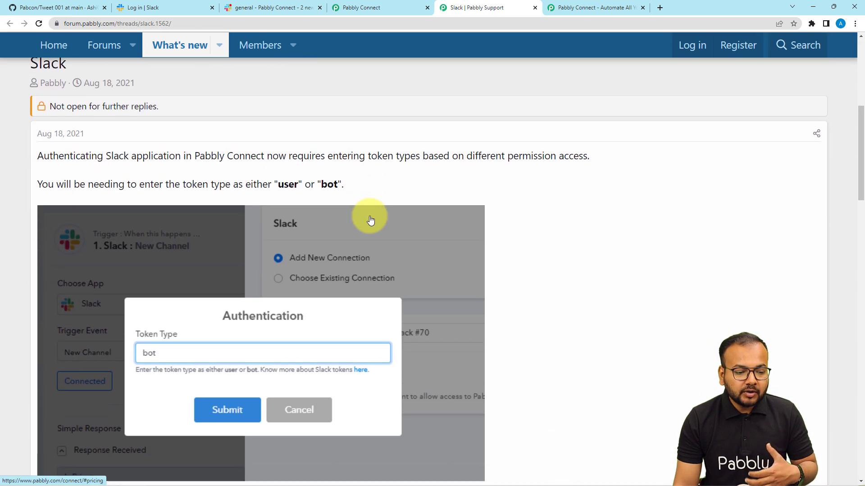
scroll(370, 220, "down", 7)
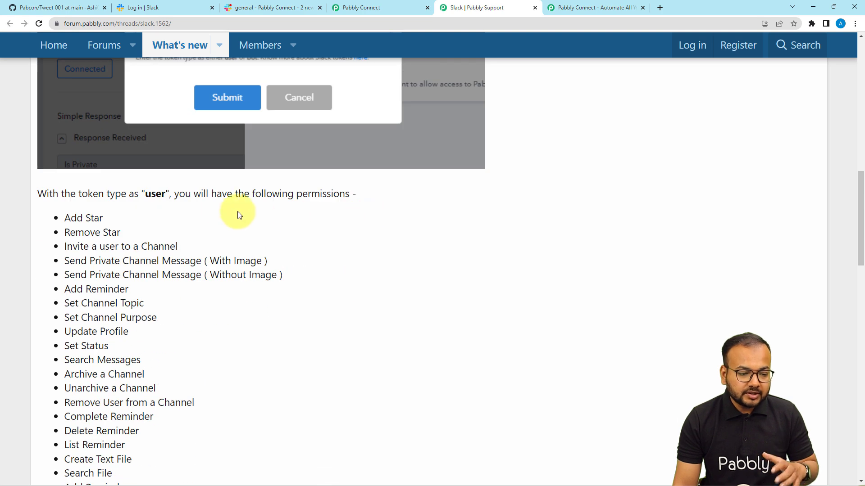
scroll(193, 203, "down", 2)
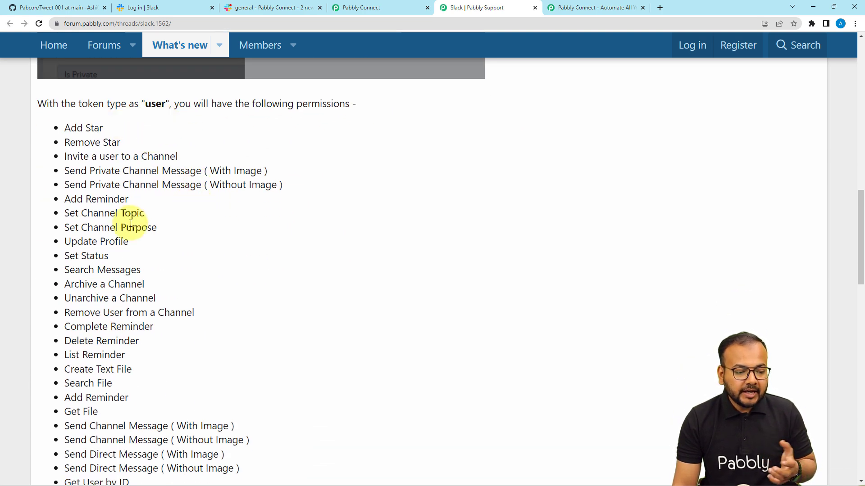
scroll(131, 223, "down", 4)
scroll(129, 223, "down", 6)
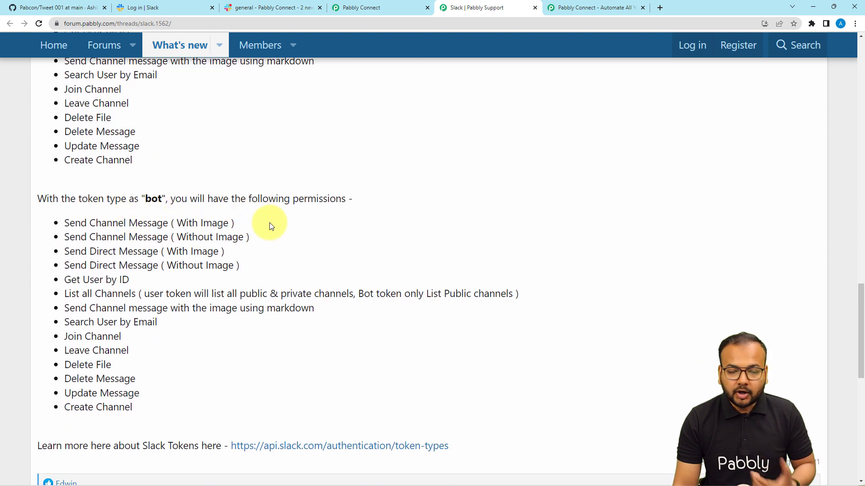
left_click(338, 7)
left_click(452, 248)
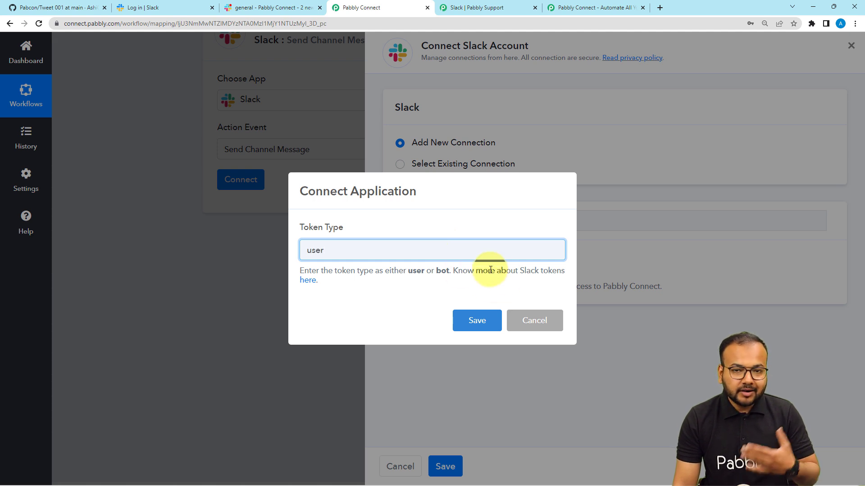
left_click(467, 331)
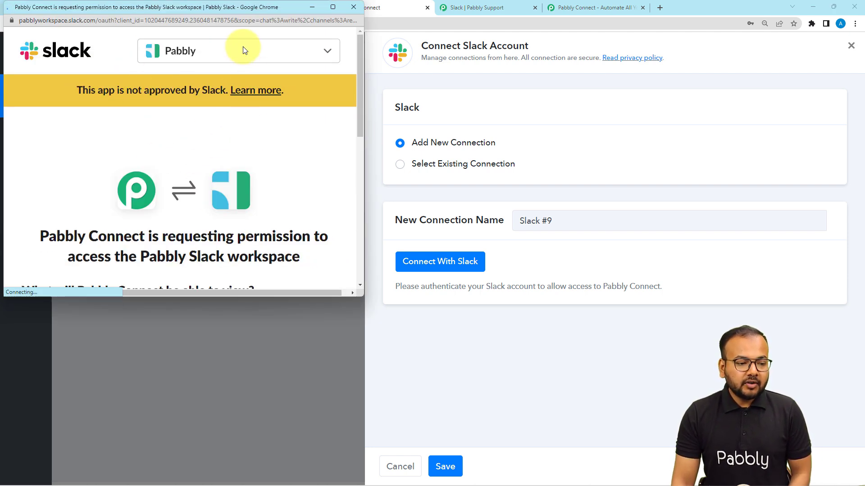
scroll(226, 62, "down", 3)
left_click(224, 61)
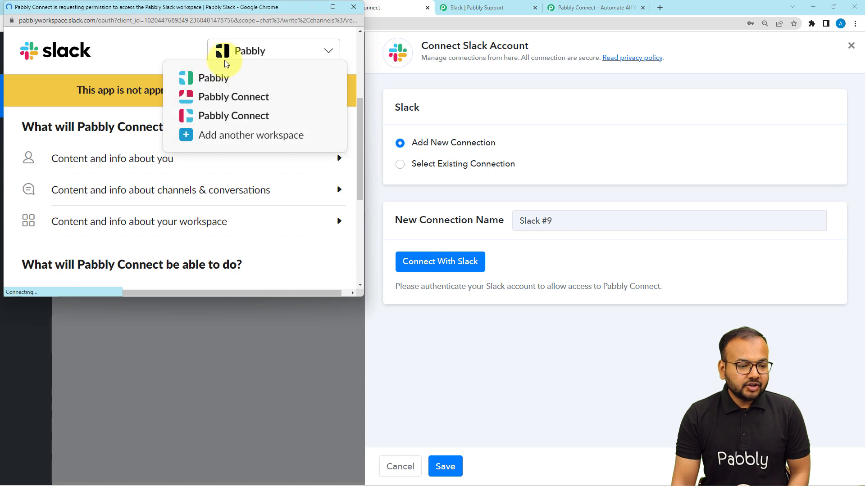
left_click(166, 54)
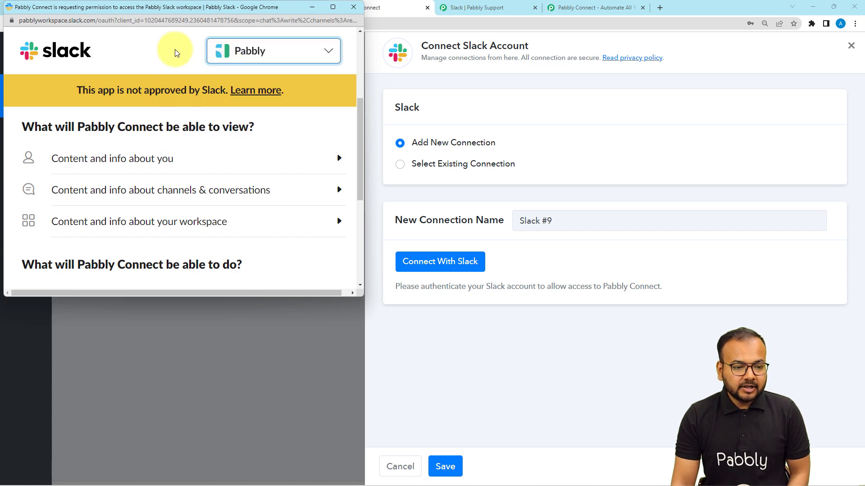
left_click(332, 7)
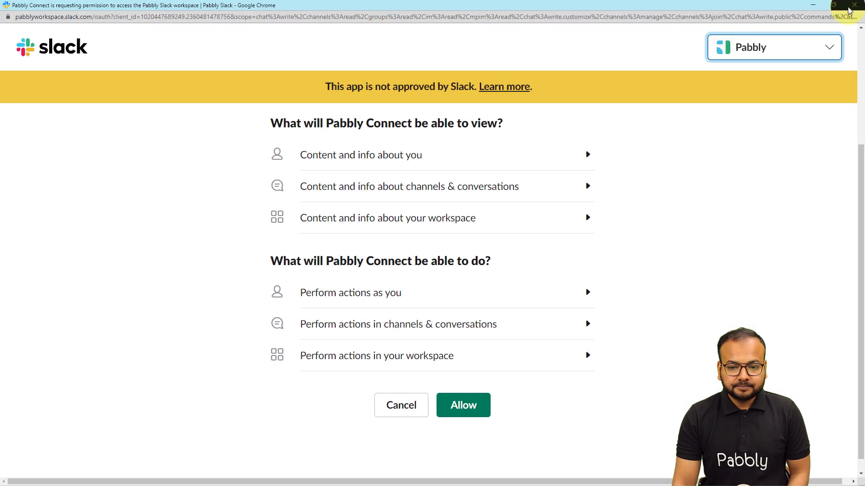
left_click(854, 7)
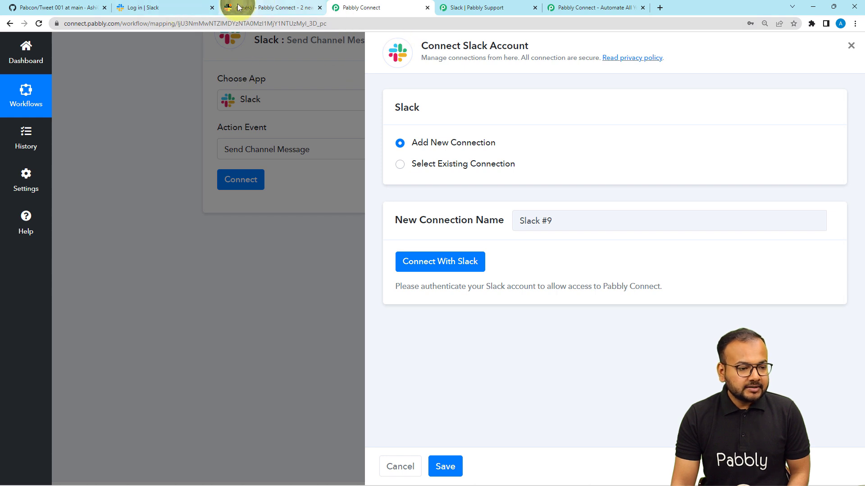
Check the workspace name of the general channel in Slack and return to the Pabbly Connect workflow.
left_click(265, 7)
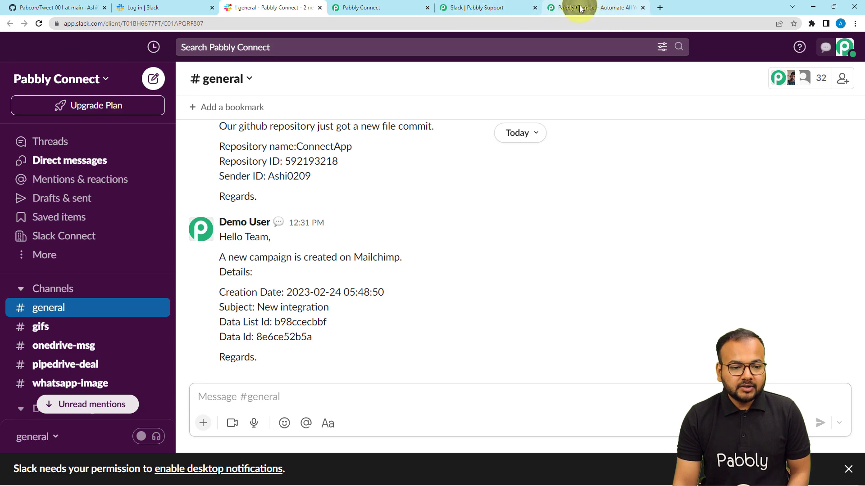
left_click(603, 8)
left_click(404, 8)
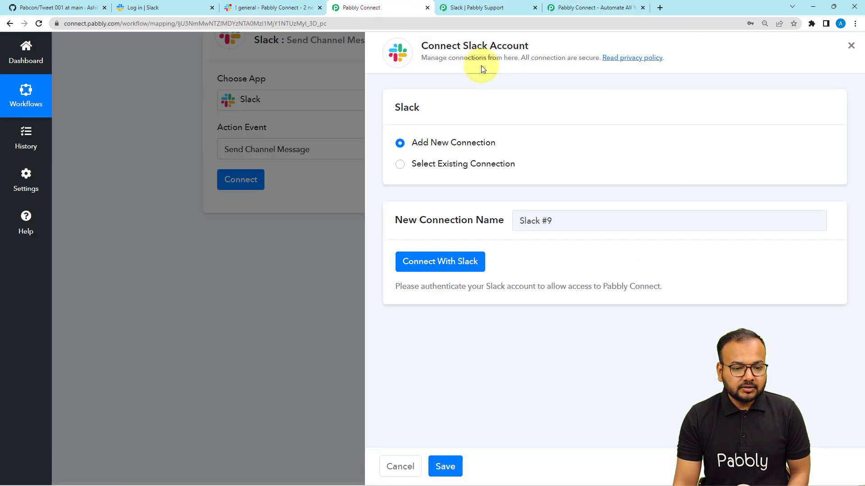
Connect Slack with the token type user and allow access to the Pabbly Connect workspace.
left_click(470, 264)
type("user")
left_click(481, 320)
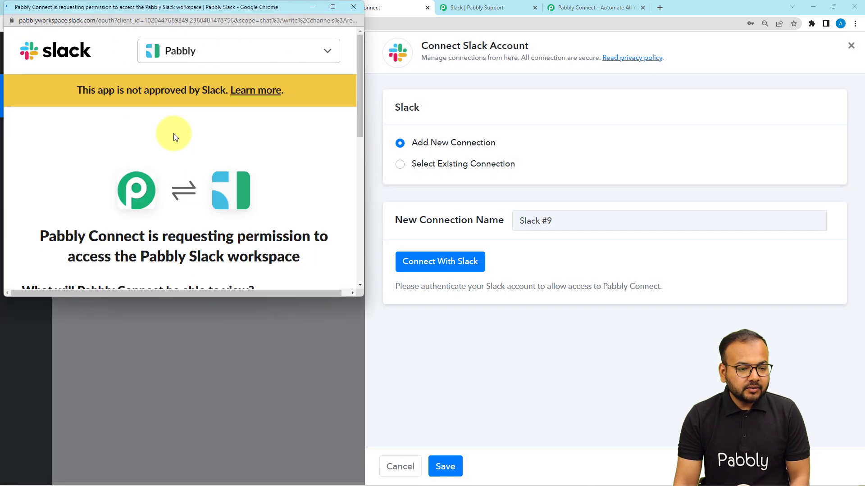
left_click(328, 53)
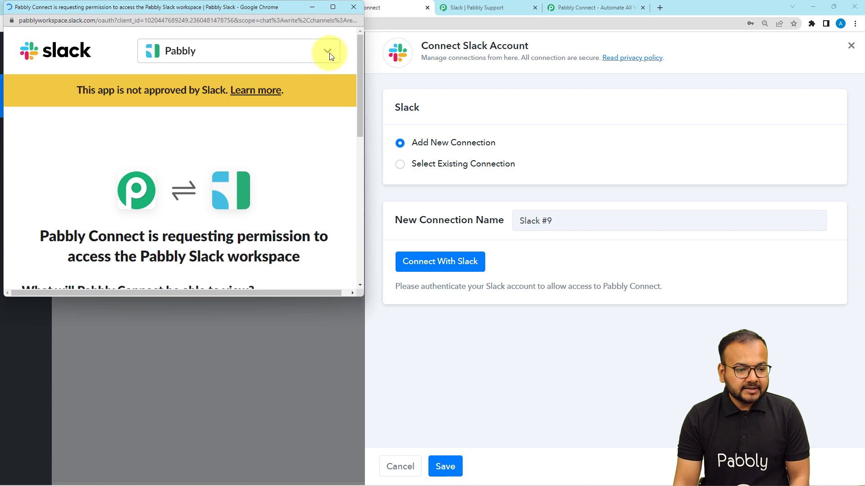
left_click(268, 98)
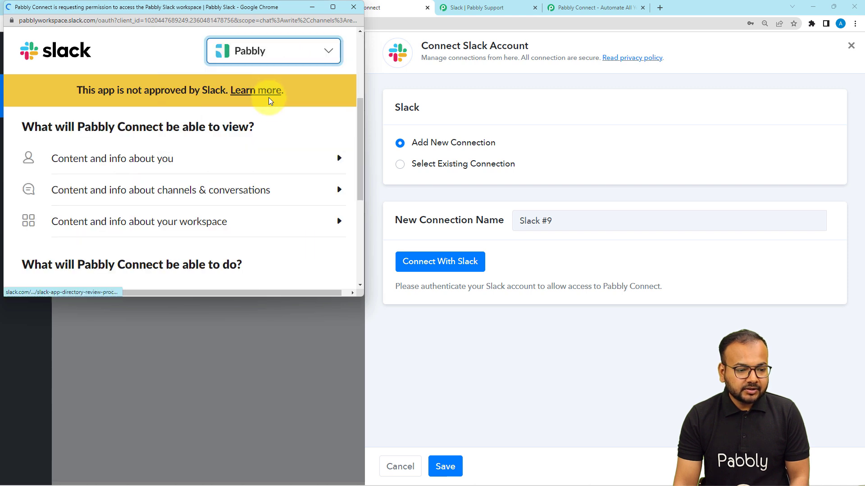
scroll(207, 124, "down", 10)
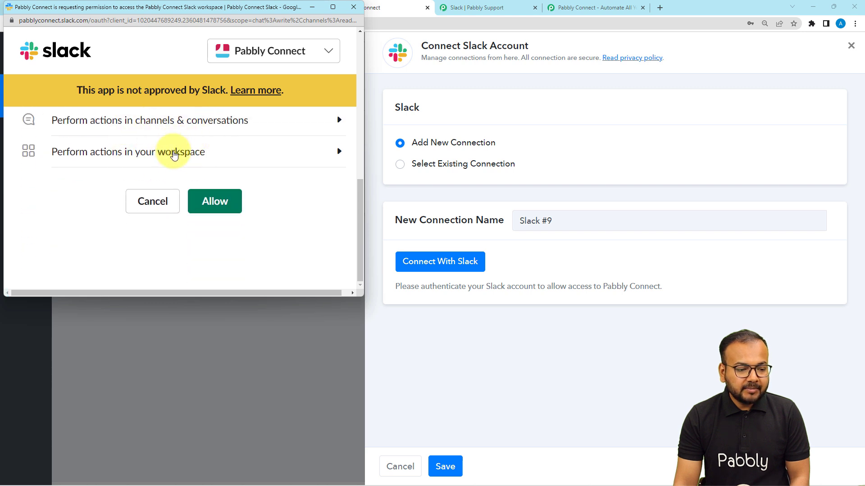
left_click(215, 204)
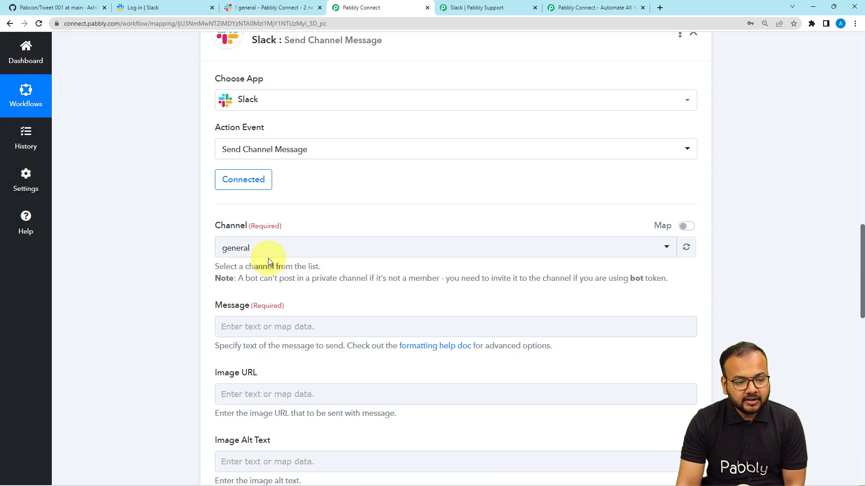
Check the general channel in Slack and select general as the channel for the workflow's message.
scroll(124, 204, "down", 2)
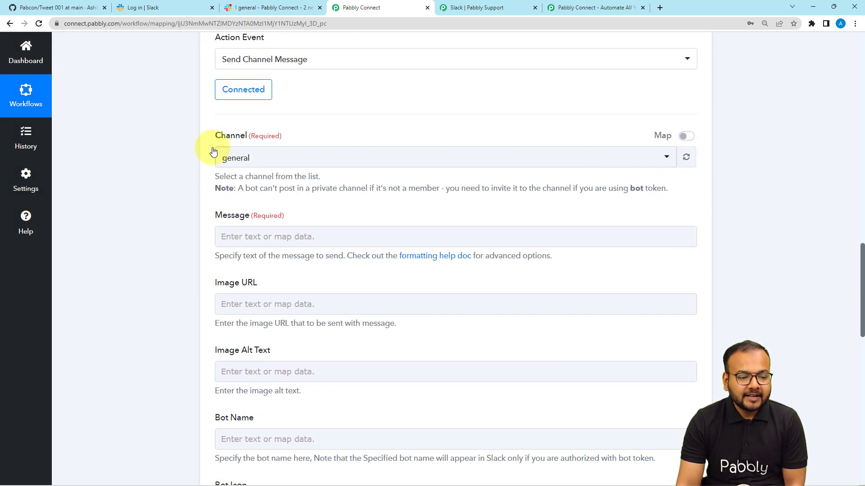
left_click(274, 12)
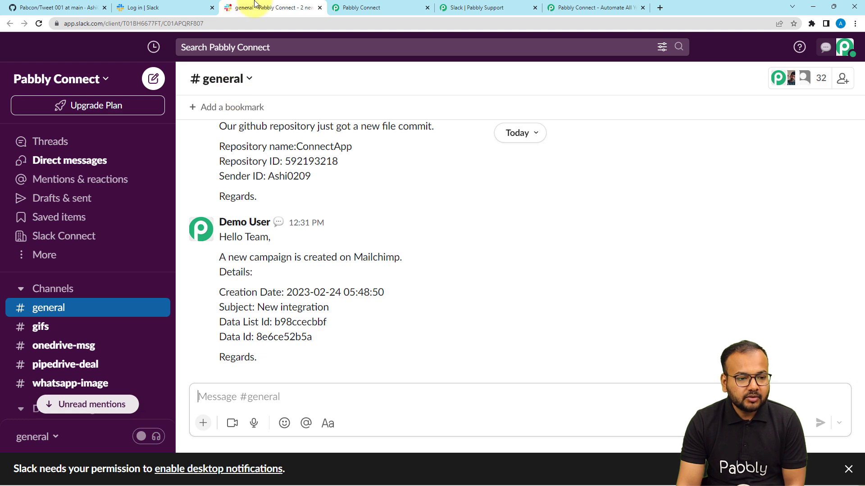
left_click(336, 8)
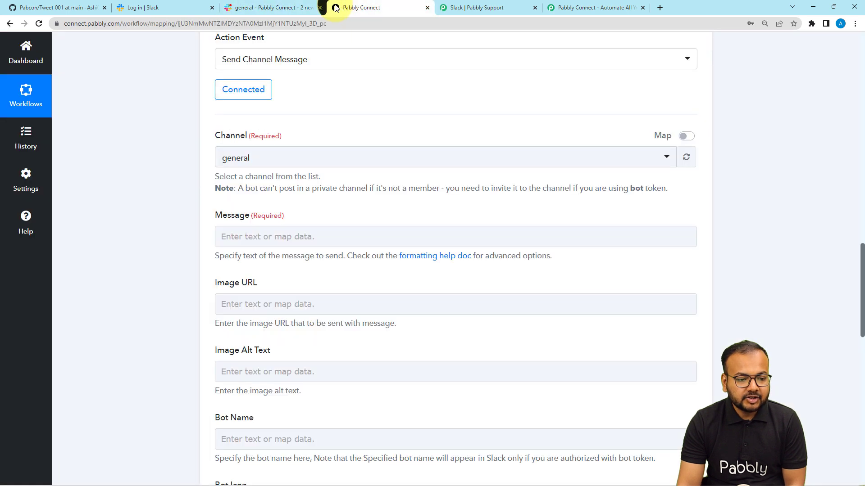
left_click(280, 160)
left_click(247, 204)
Write the Slack message with the greeting "Hello Team,", the new GitHub commit announcement, labels for repository name, commiter name, commiter id and commited file, and "Regards.".
scroll(221, 154, "down", 3)
left_click(251, 102)
left_click(279, 102)
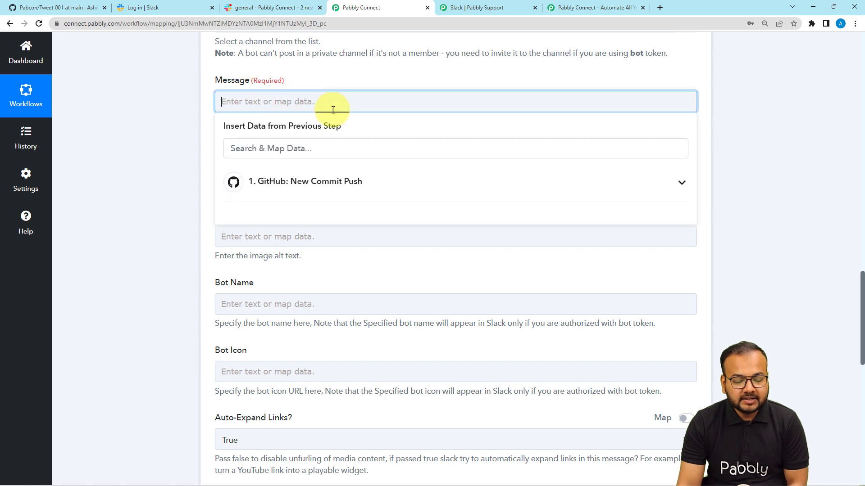
type("Hello Team")
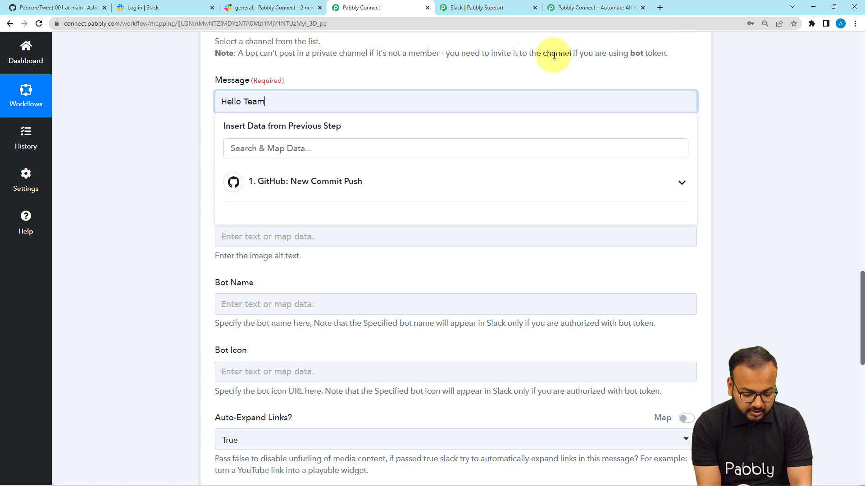
type(",")
key("Return")
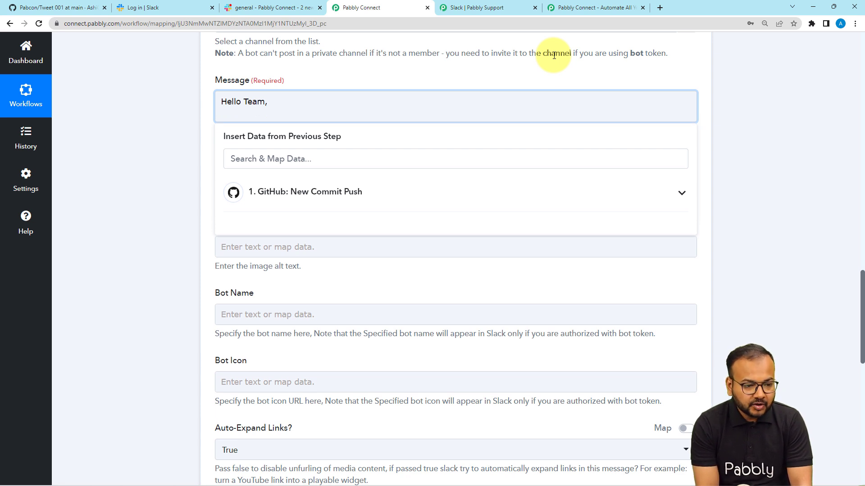
key("Return")
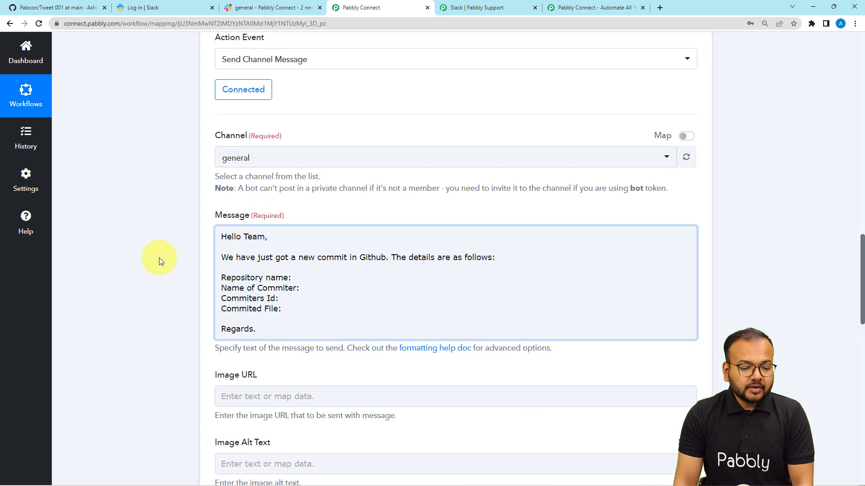
Check the captured GitHub response and map its Repository Name value after "Repository name:" in the message.
scroll(158, 257, "down", 1)
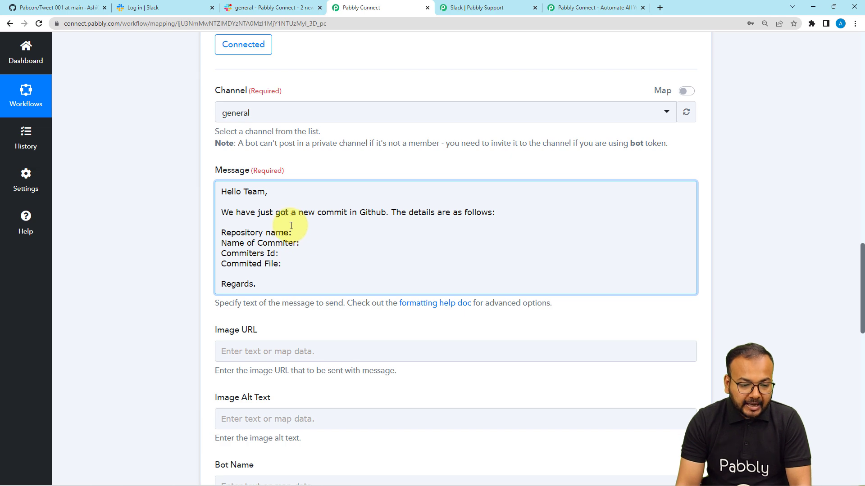
scroll(121, 217, "up", 15)
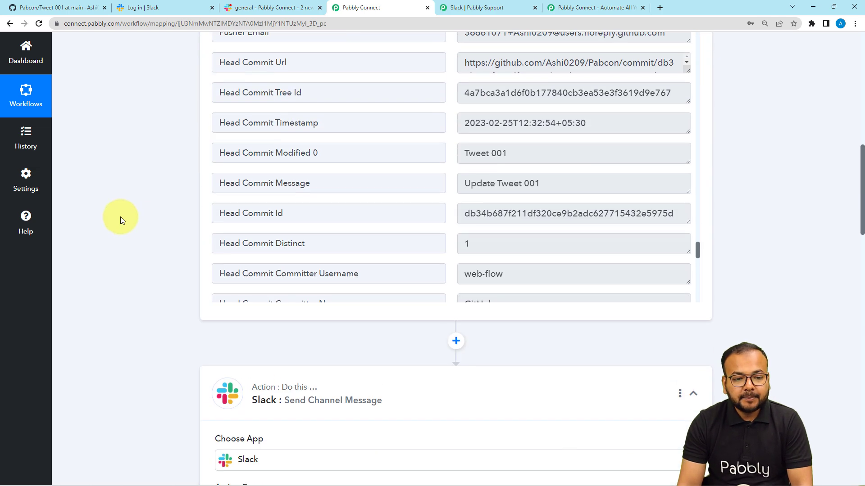
scroll(218, 306, "up", 4)
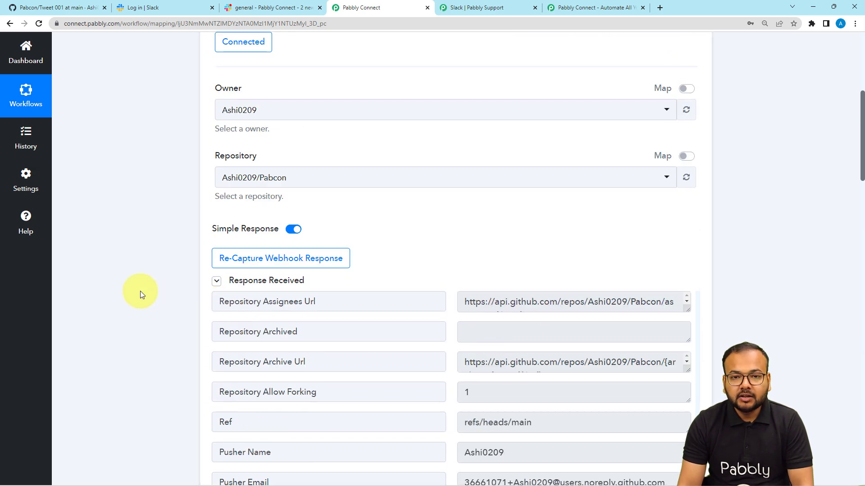
scroll(139, 291, "down", 2)
scroll(140, 291, "down", 4)
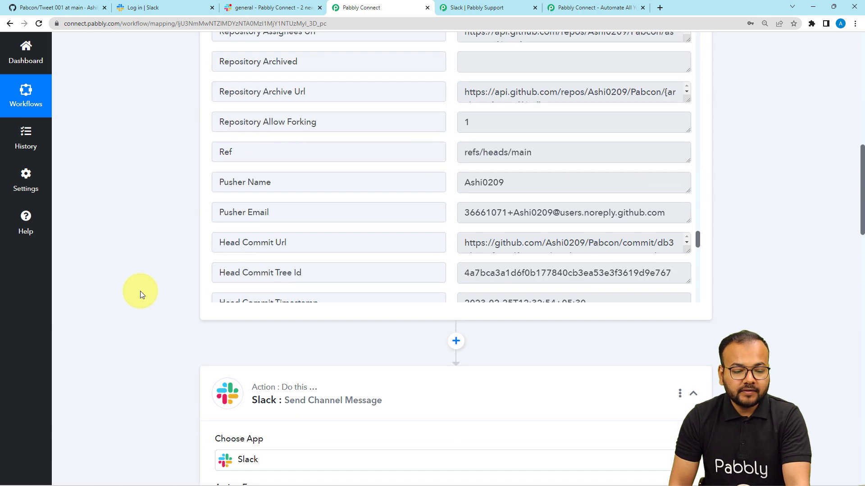
scroll(139, 291, "down", 10)
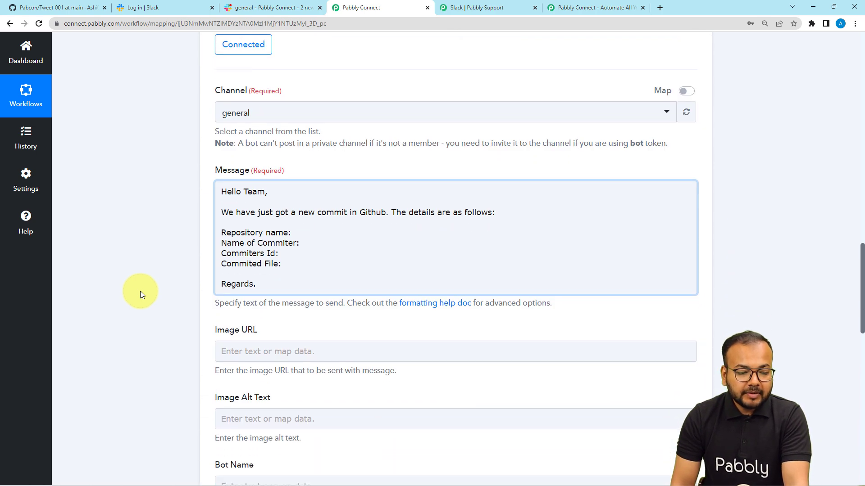
left_click(291, 235)
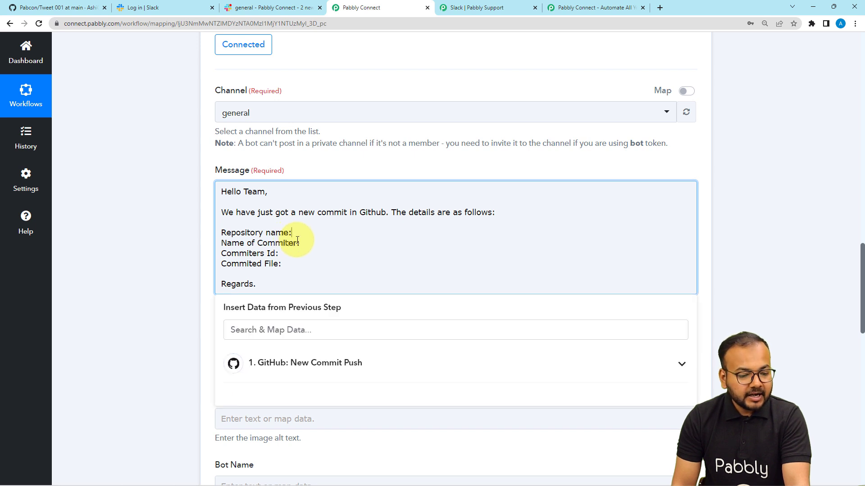
scroll(298, 240, "down", 2)
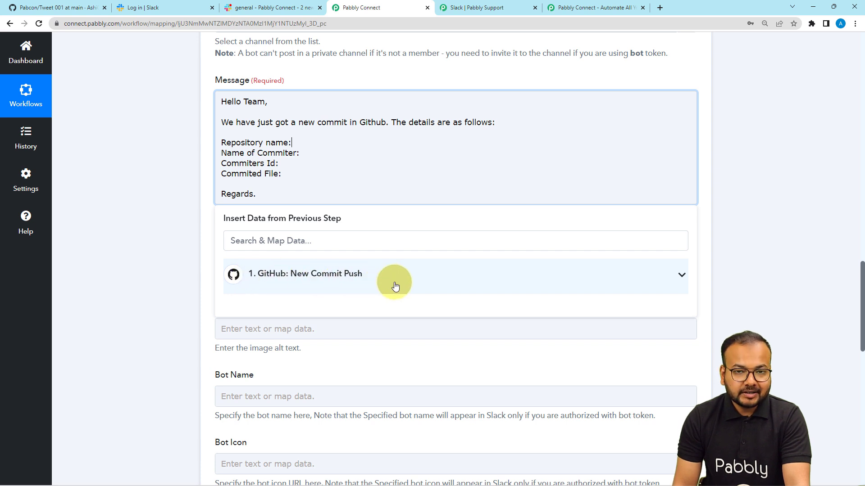
left_click(364, 281)
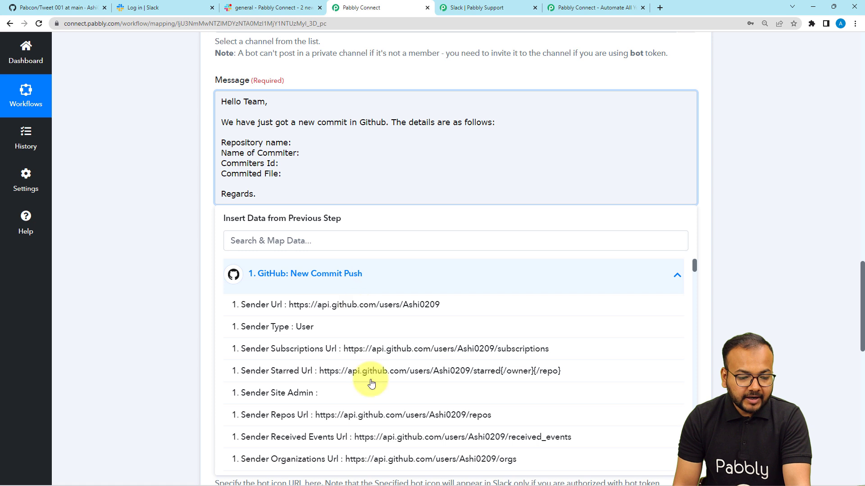
left_click(314, 248)
type("rep")
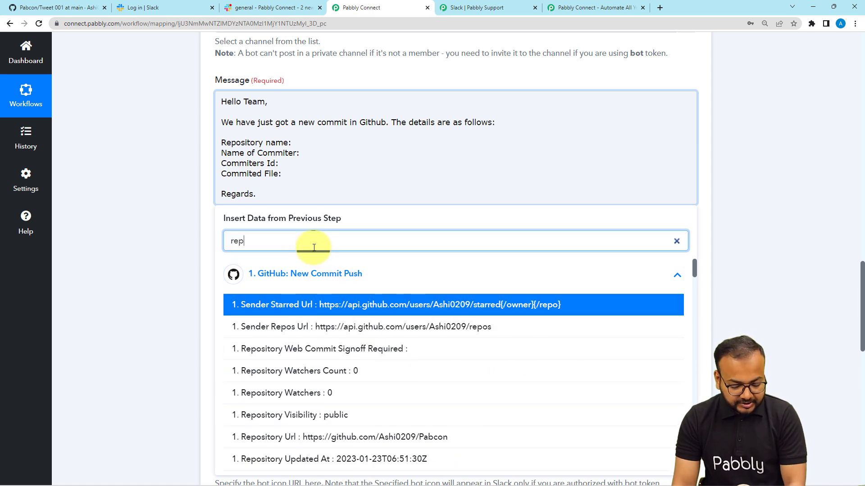
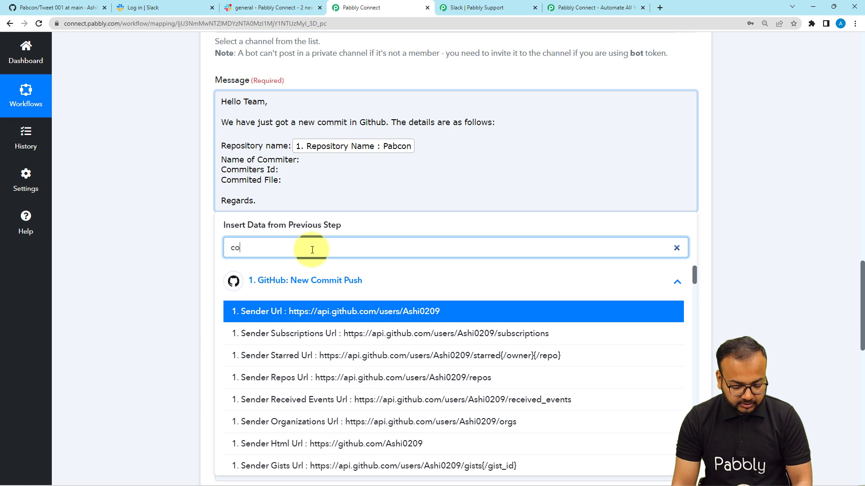
Find the commit fields of the GitHub step and map Head Commit Author Name after "Name of Commiter:" in the message.
type("mi")
key("BackSpace")
key("BackSpace")
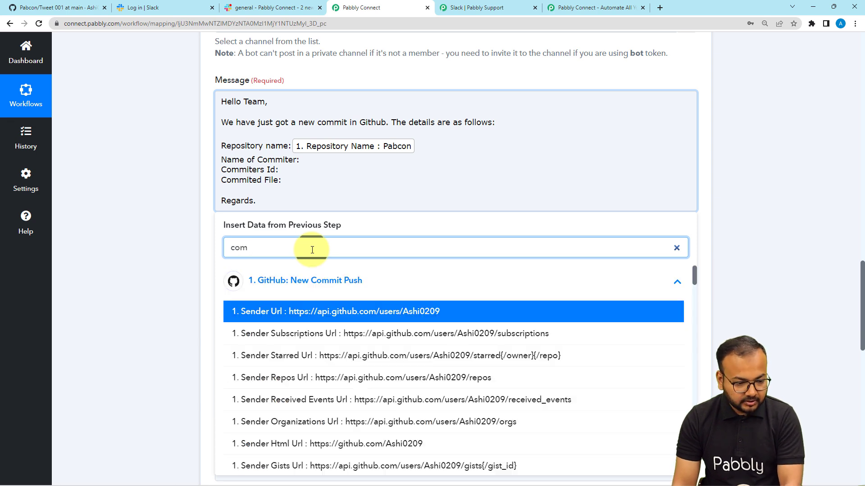
type("mit")
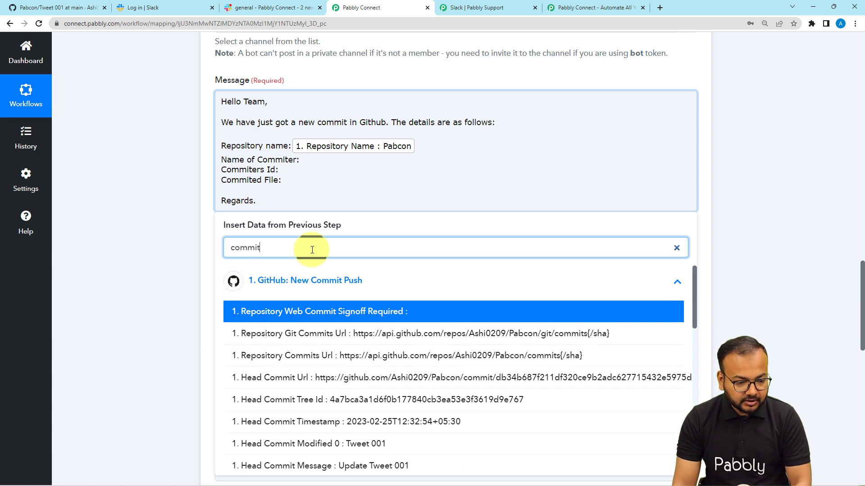
type("e")
key("BackSpace")
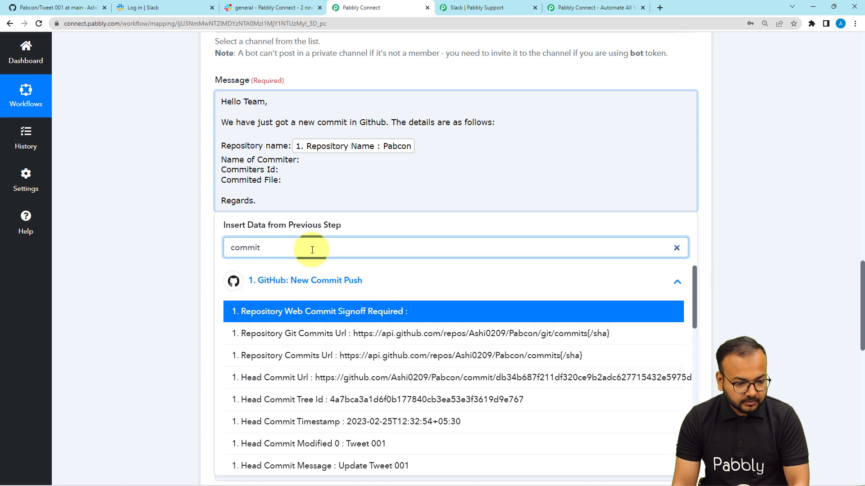
scroll(302, 373, "down", 3)
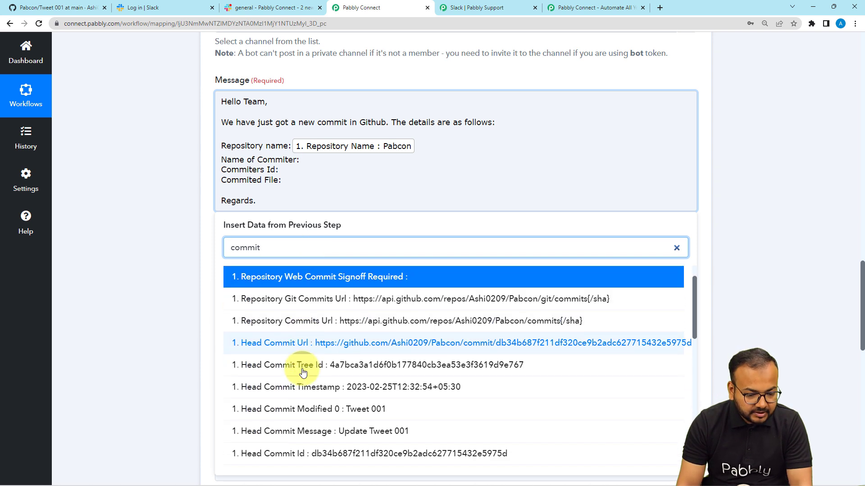
scroll(303, 373, "down", 3)
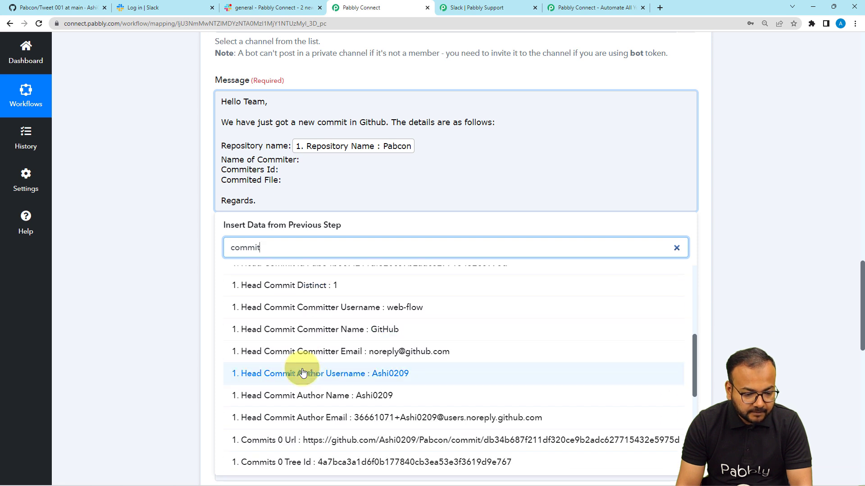
left_click(375, 400)
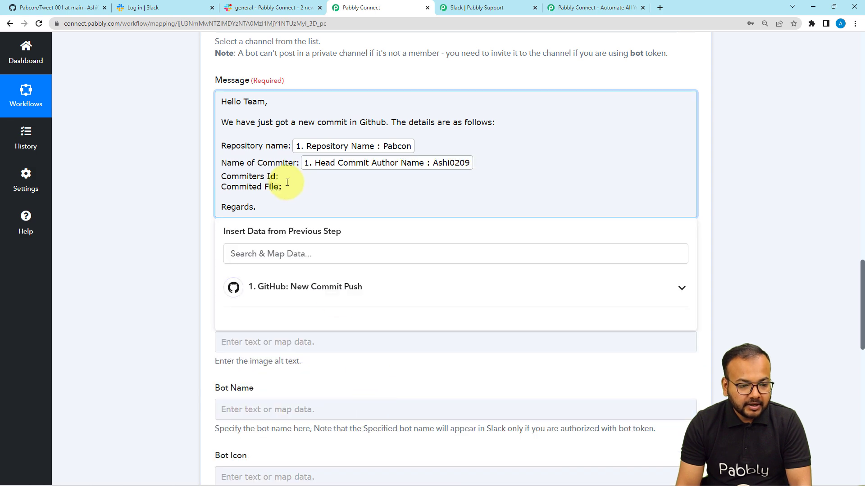
Map the Commits 0 Committer Email value from the GitHub step after "Commiters Id:" in the message.
left_click(295, 255)
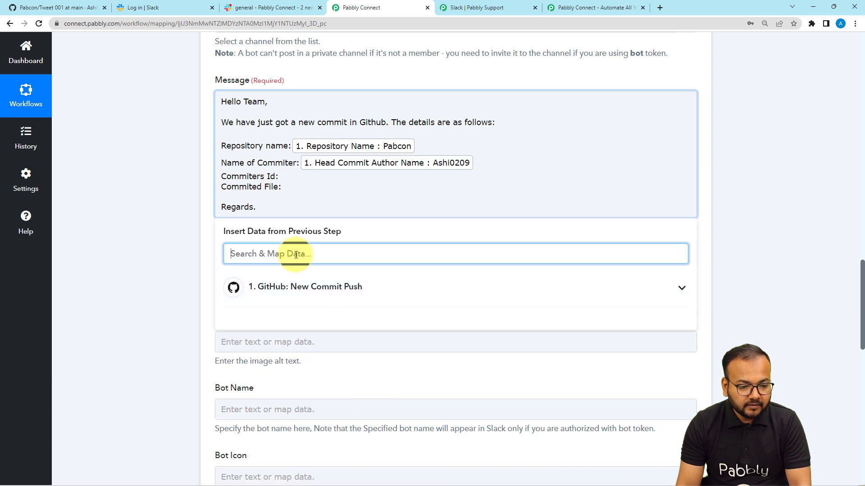
type("c")
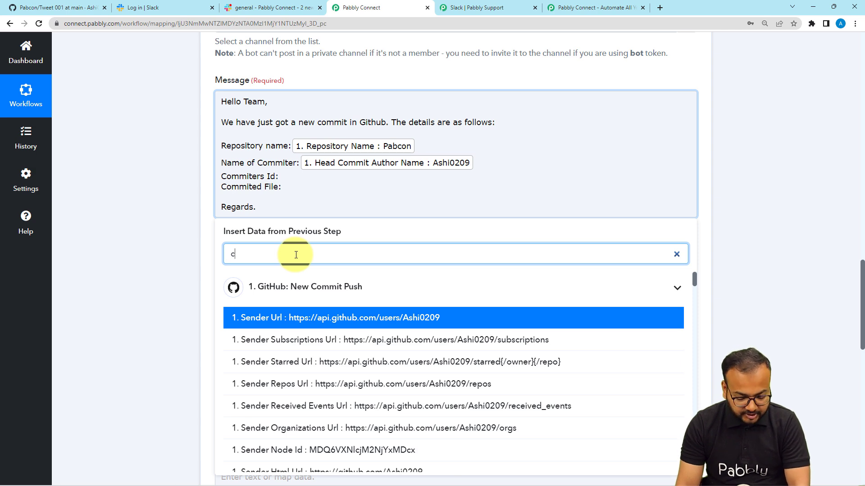
type("ommit")
scroll(405, 356, "down", 3)
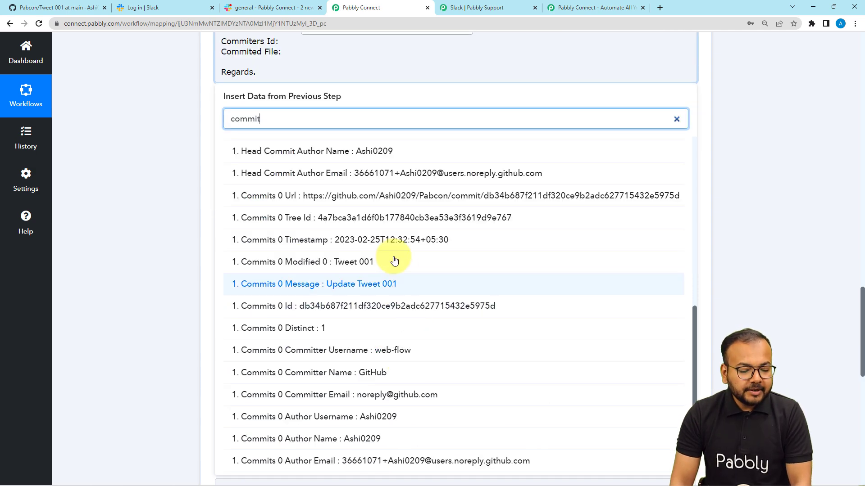
left_click(381, 396)
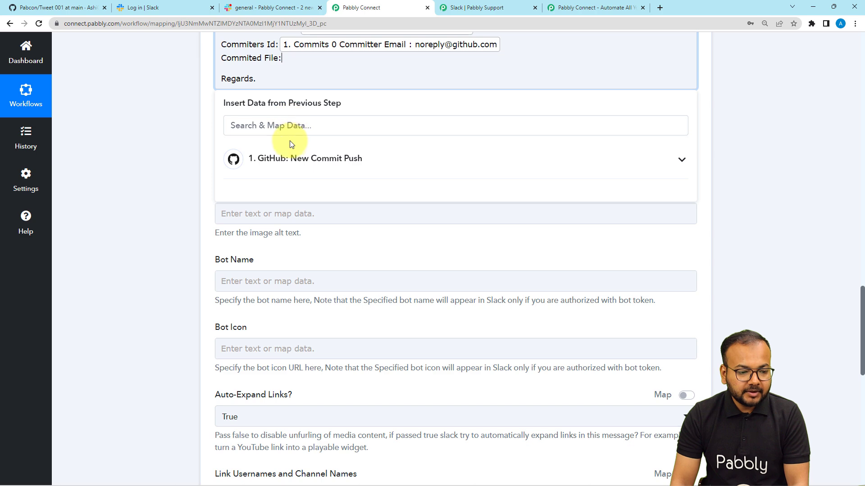
Map the Head Commit Modified 0 value from the GitHub step after "Commited File:" in the message.
left_click(289, 160)
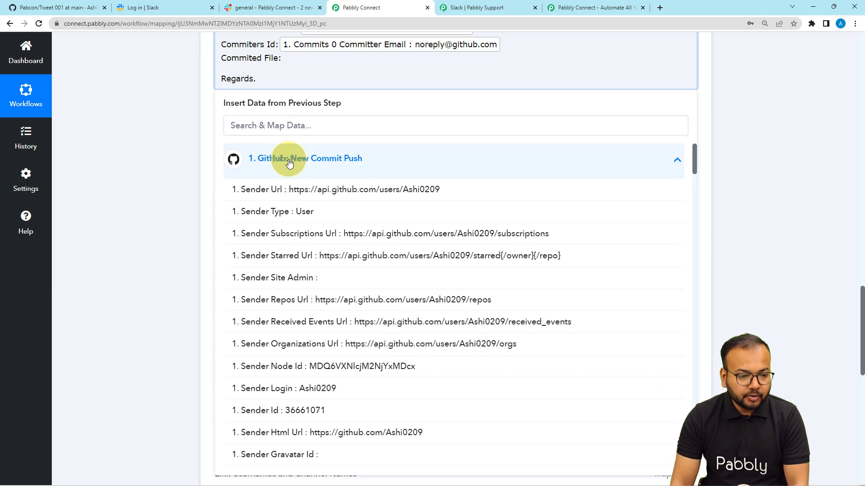
left_click(304, 122)
type("c")
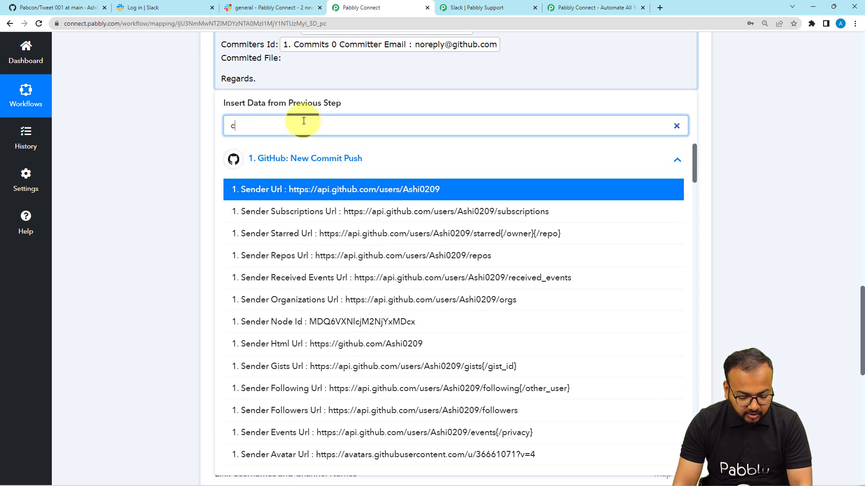
type("ommi")
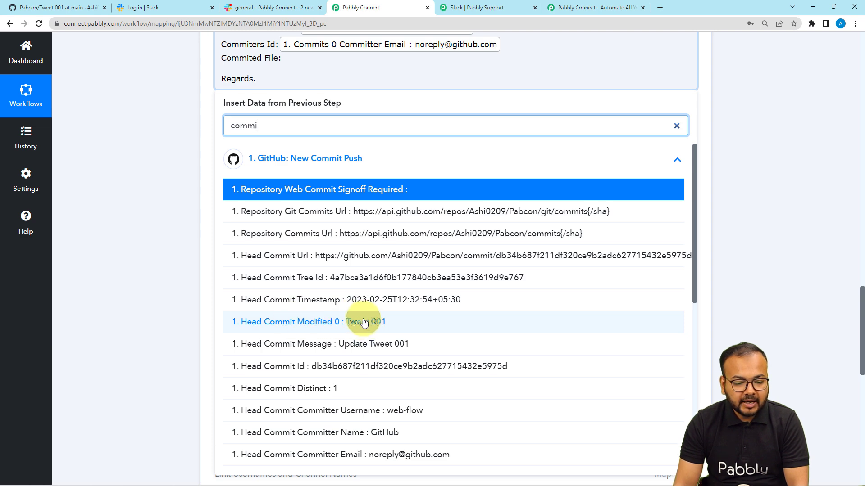
left_click(347, 323)
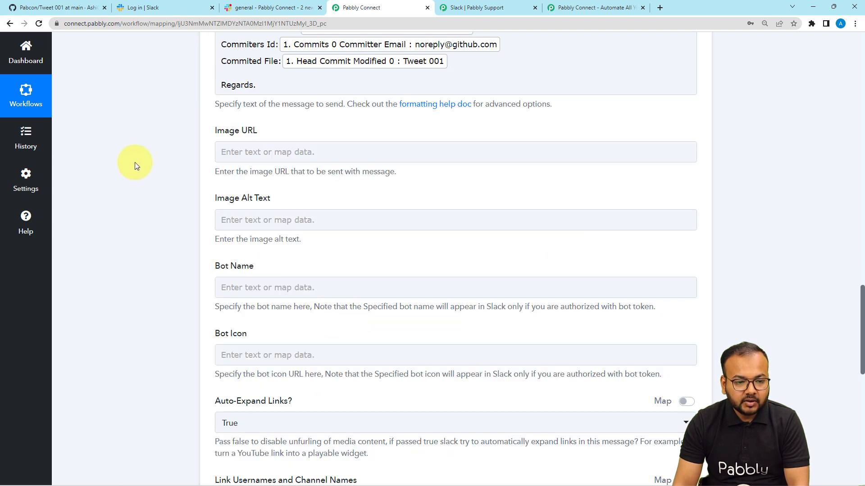
Review the mapped message and the remaining optional image, bot, link and reply settings of the Slack action.
scroll(135, 167, "up", 3)
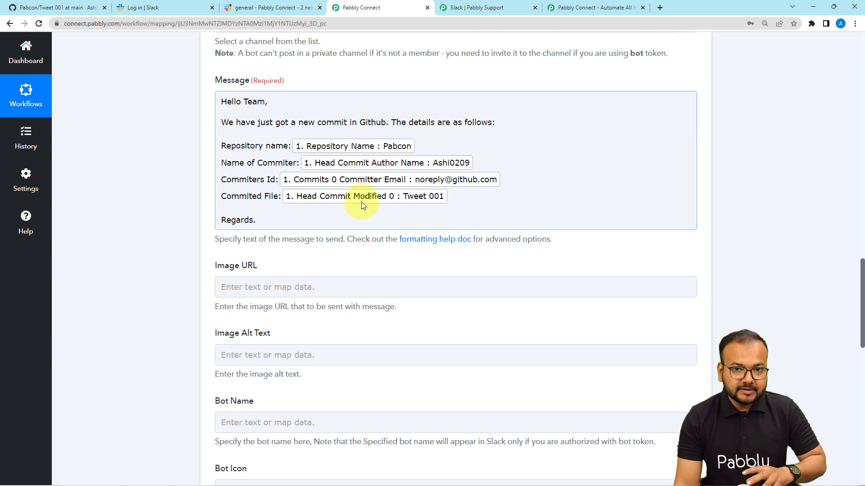
scroll(139, 177, "down", 1)
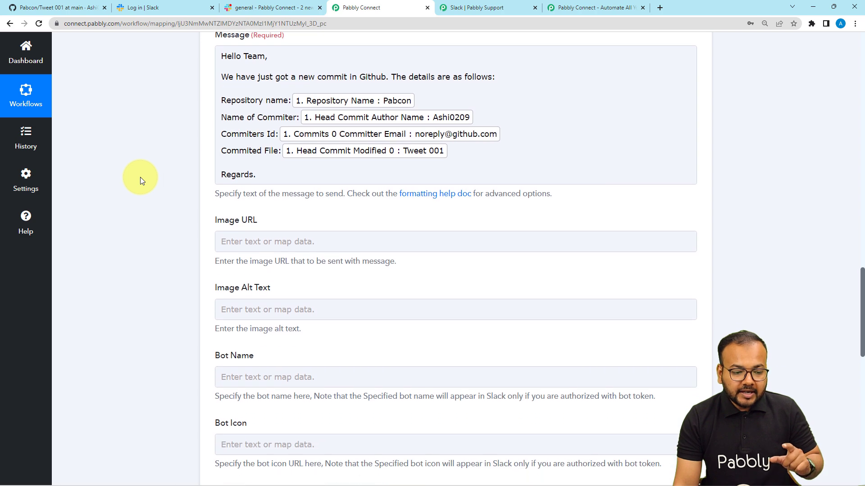
scroll(139, 177, "down", 3)
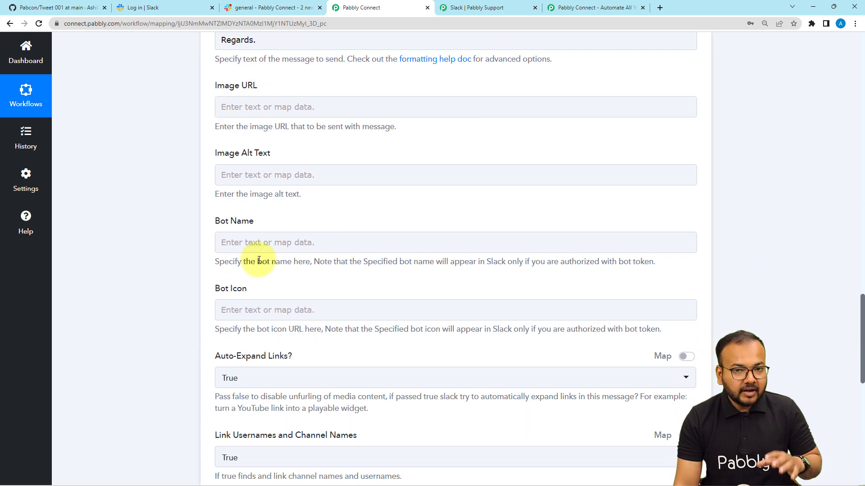
scroll(260, 254, "down", 2)
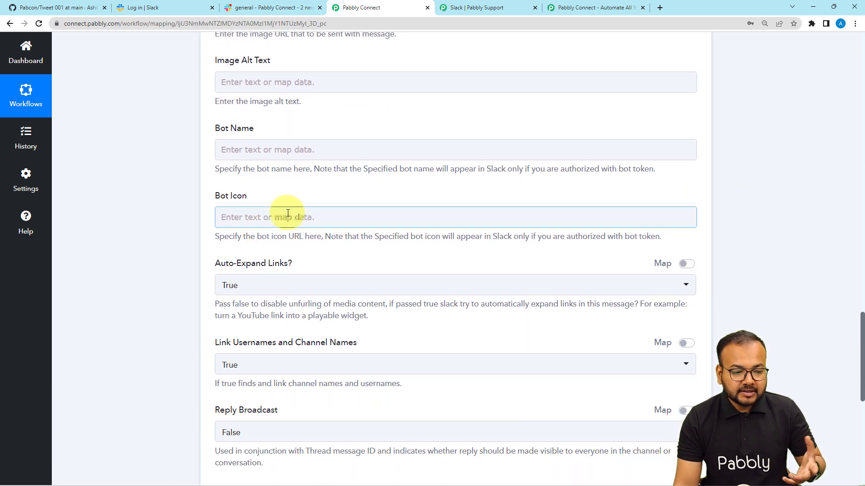
scroll(287, 215, "down", 2)
scroll(288, 213, "down", 2)
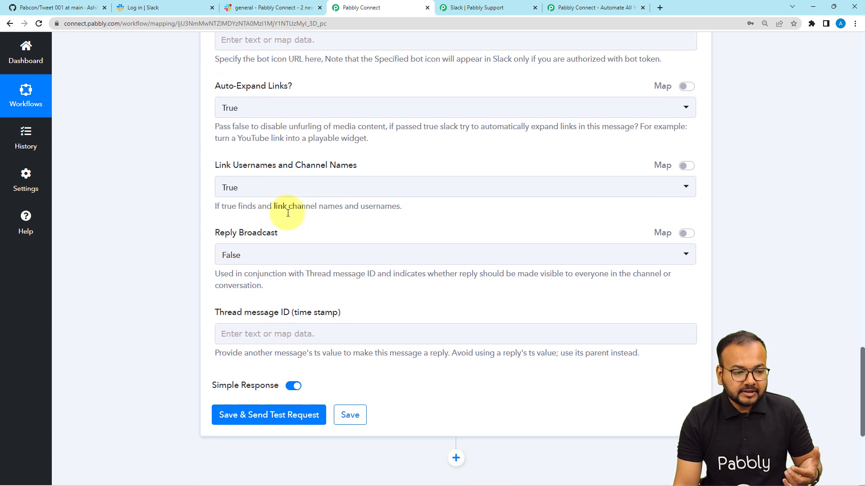
scroll(156, 172, "down", 5)
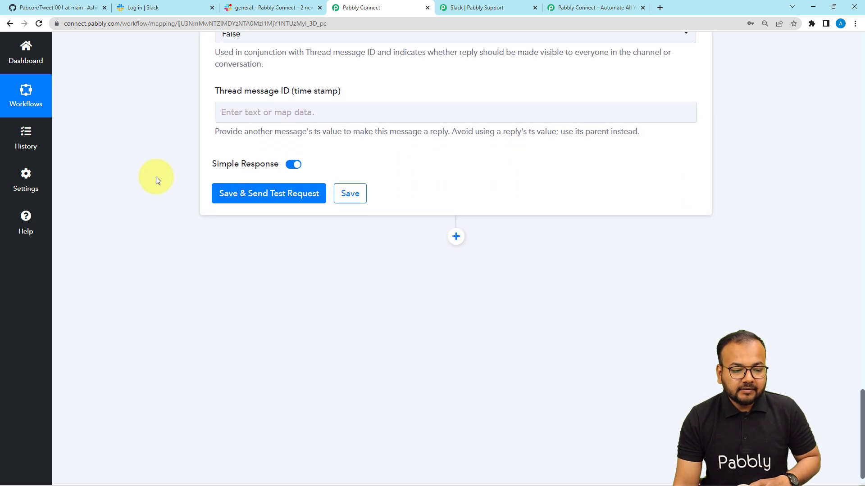
scroll(156, 178, "down", 1)
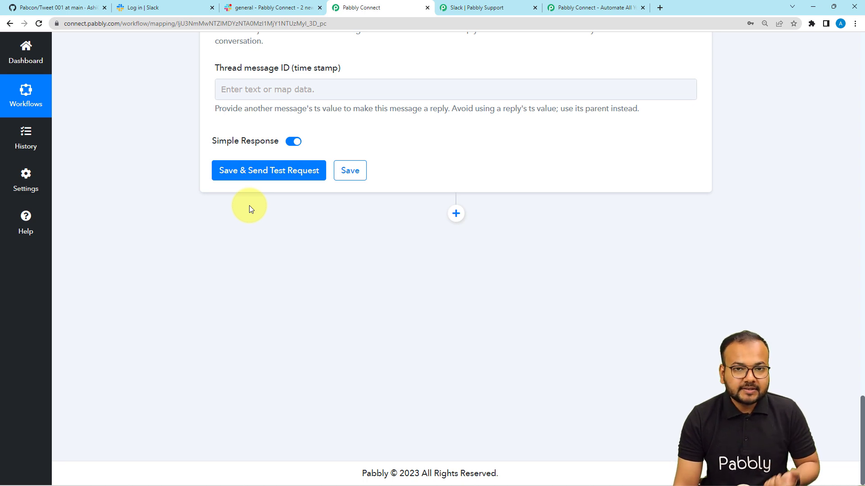
Save the Slack action with a test request and check the general channel in Slack for the posted commit message.
left_click(254, 5)
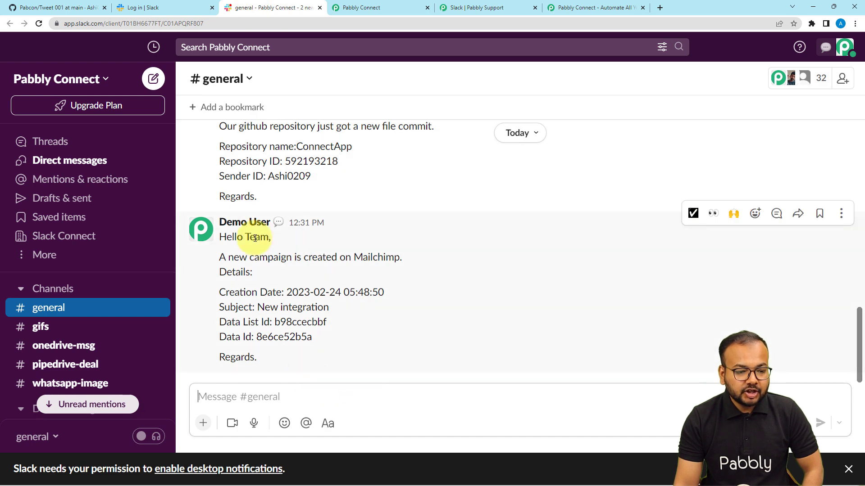
left_click(381, 7)
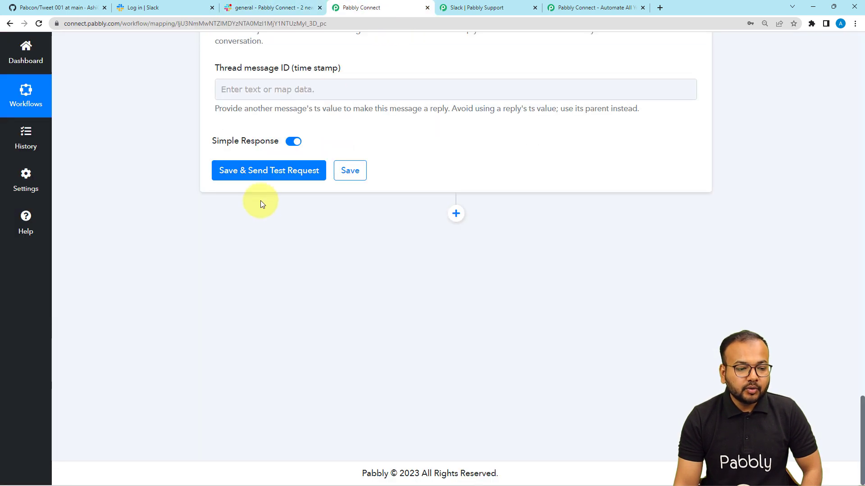
left_click(249, 179)
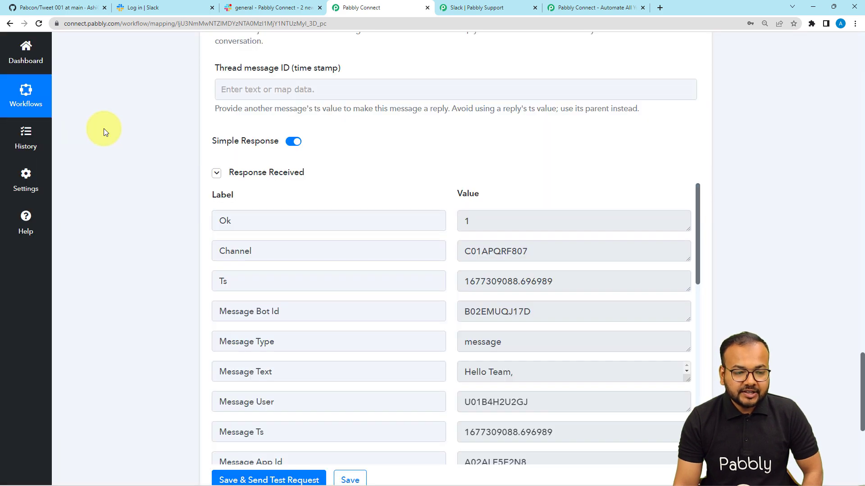
left_click(252, 7)
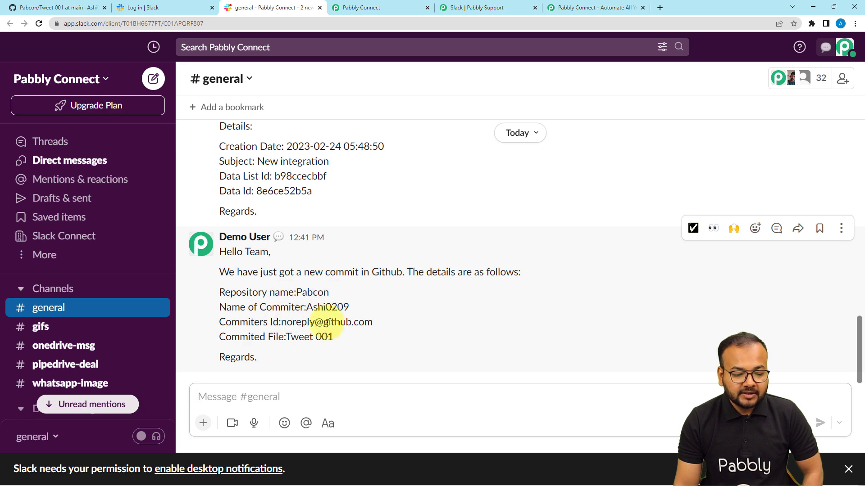
left_click(403, 4)
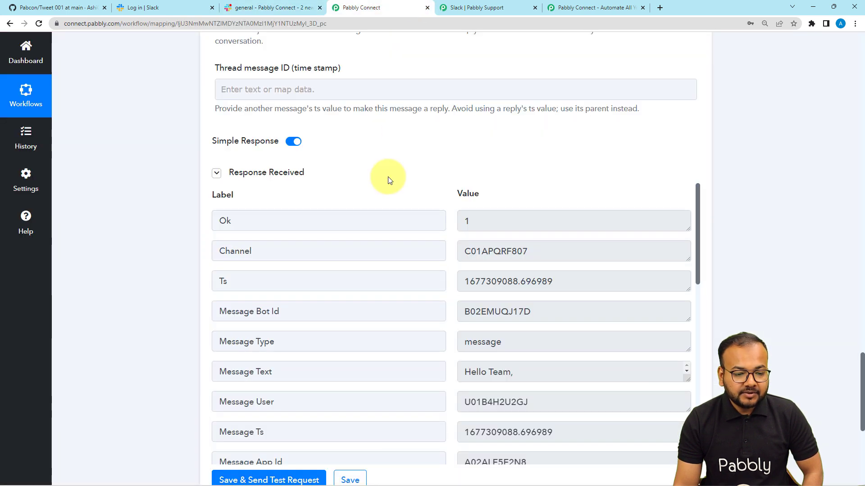
Collapse the Slack action and the GitHub trigger in the workflow, and revisit the test message in Slack's general channel.
scroll(387, 177, "up", 2)
scroll(387, 176, "up", 10)
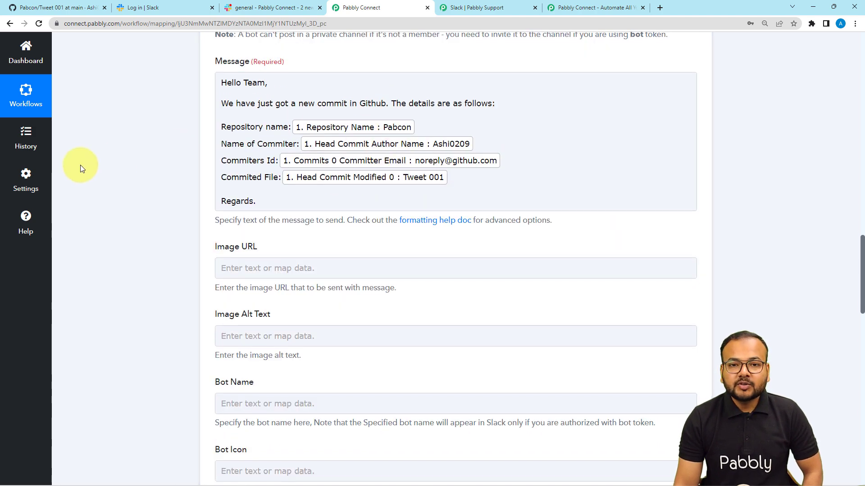
scroll(81, 164, "up", 5)
scroll(80, 165, "up", 5)
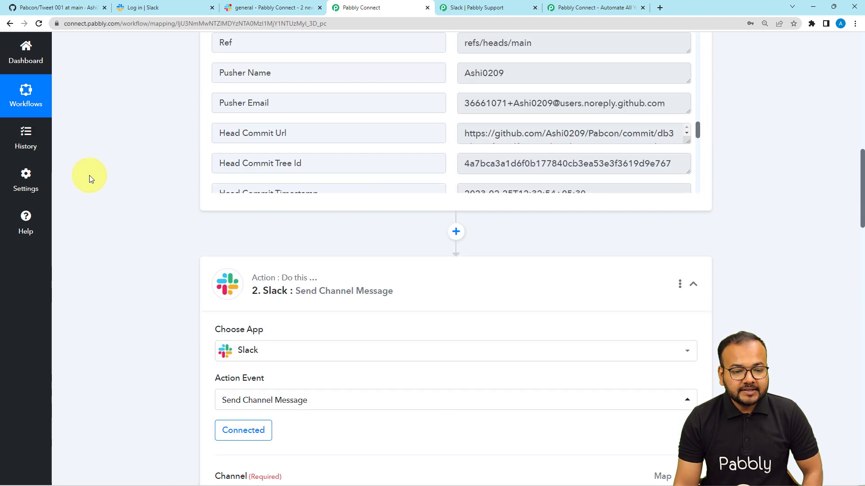
left_click(692, 289)
scroll(748, 296, "up", 15)
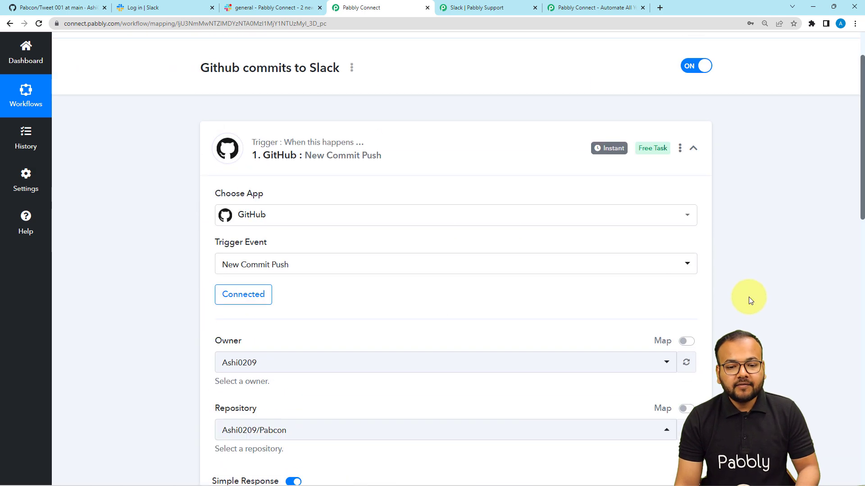
left_click(694, 191)
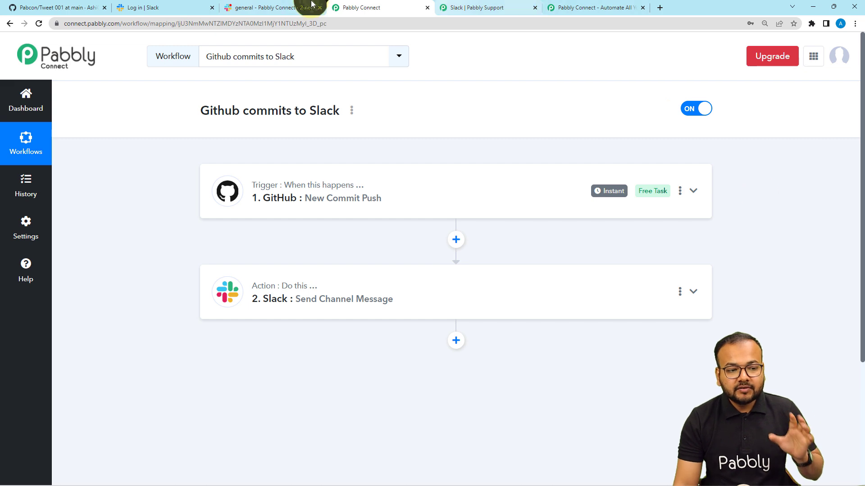
left_click(274, 12)
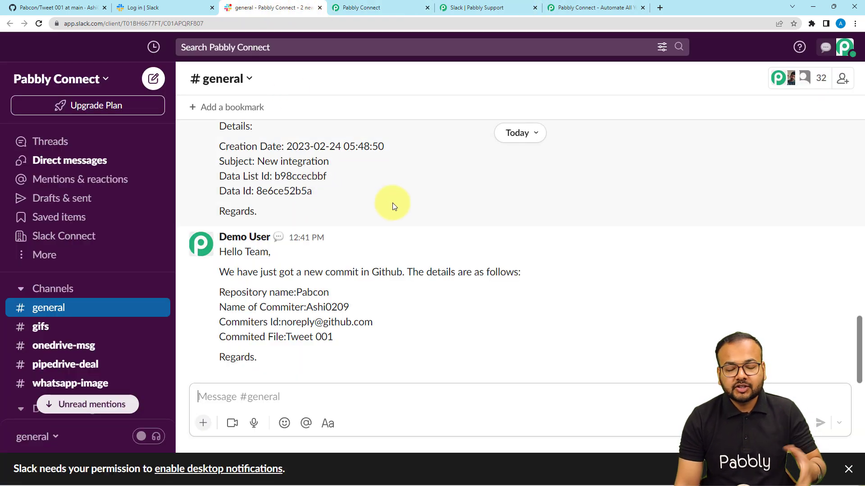
left_click(408, 10)
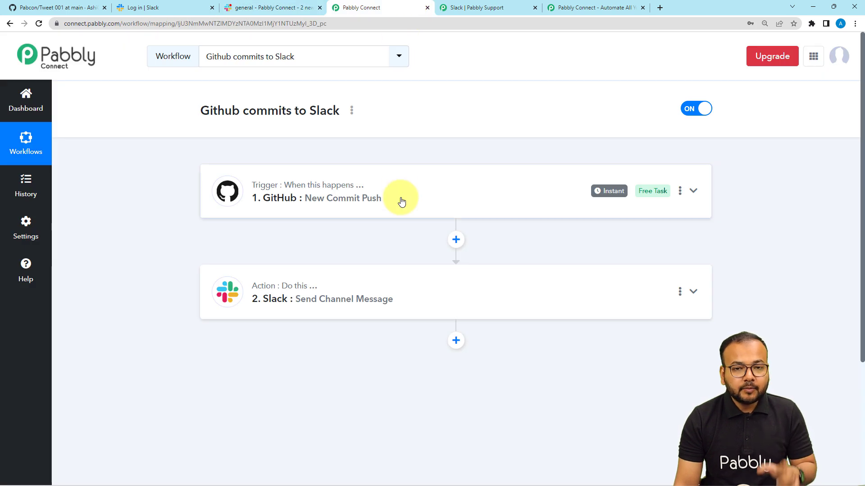